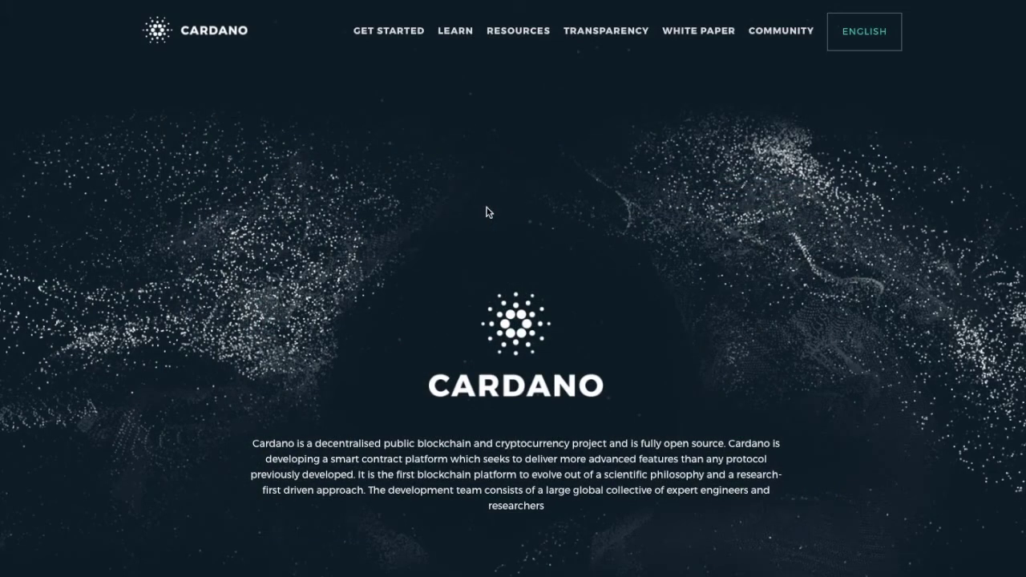
- Scroll the Cardano homepage down to The Project, Ouroboros and Daedalus cards
scroll(572, 245, down, 3)
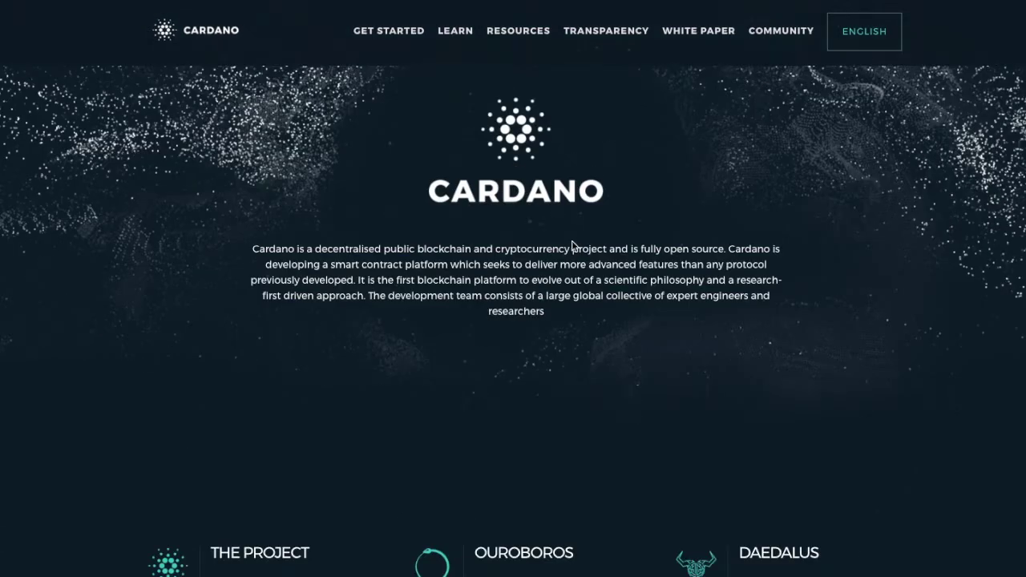
scroll(567, 243, down, 2)
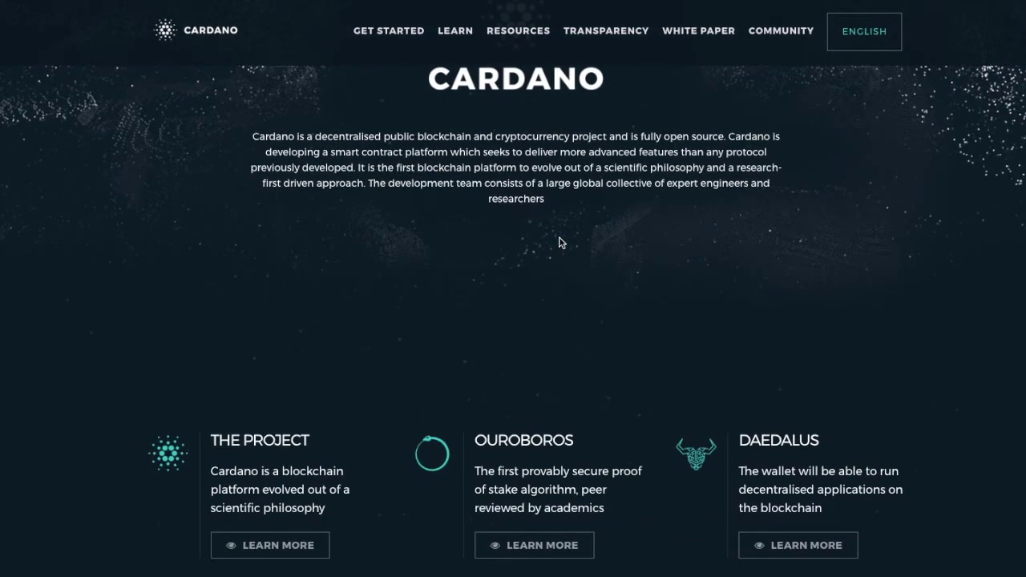
scroll(571, 244, down, 1)
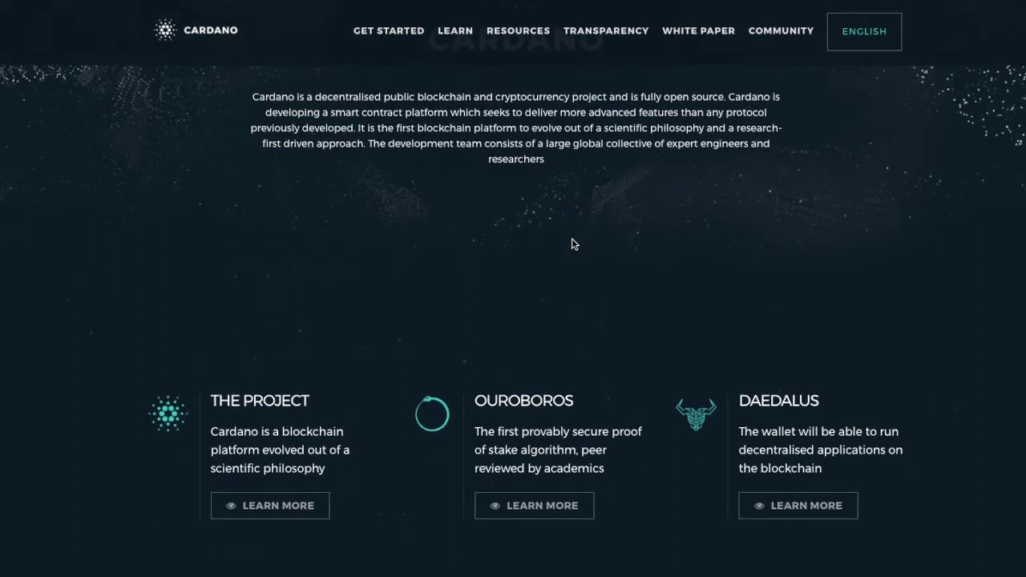
scroll(571, 244, down, 1)
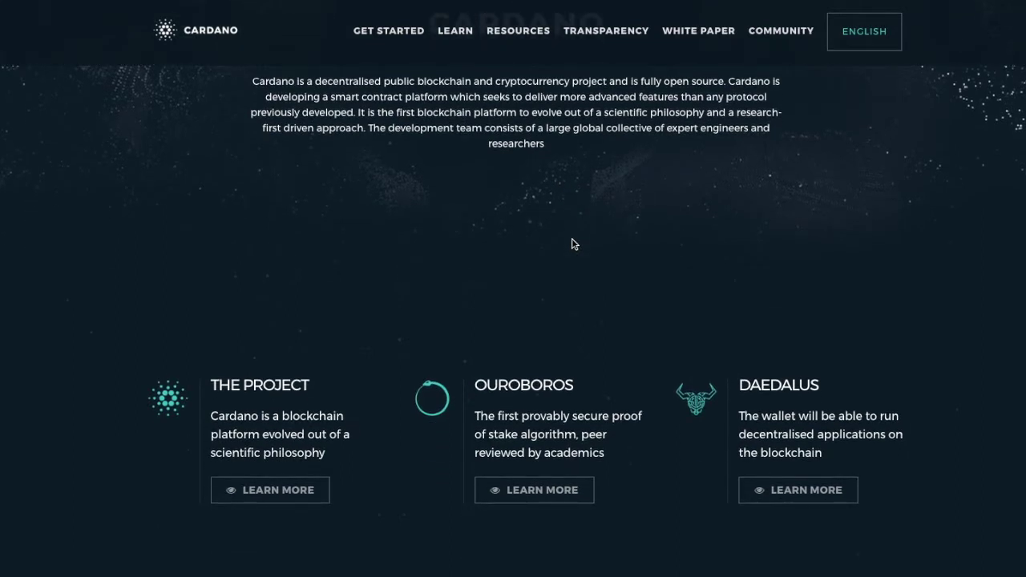
scroll(572, 244, down, 2)
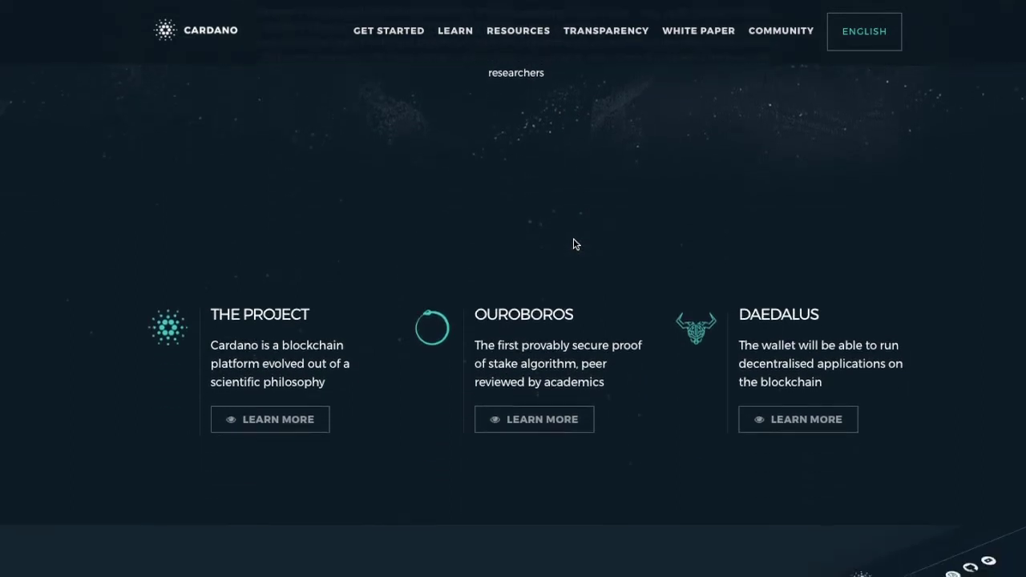
scroll(574, 243, down, 1)
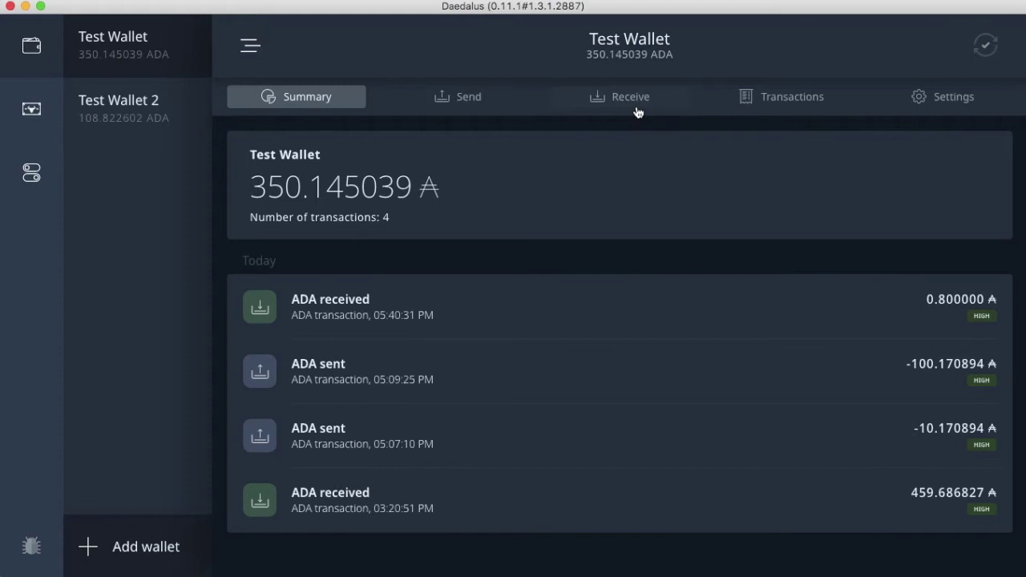
click(493, 104)
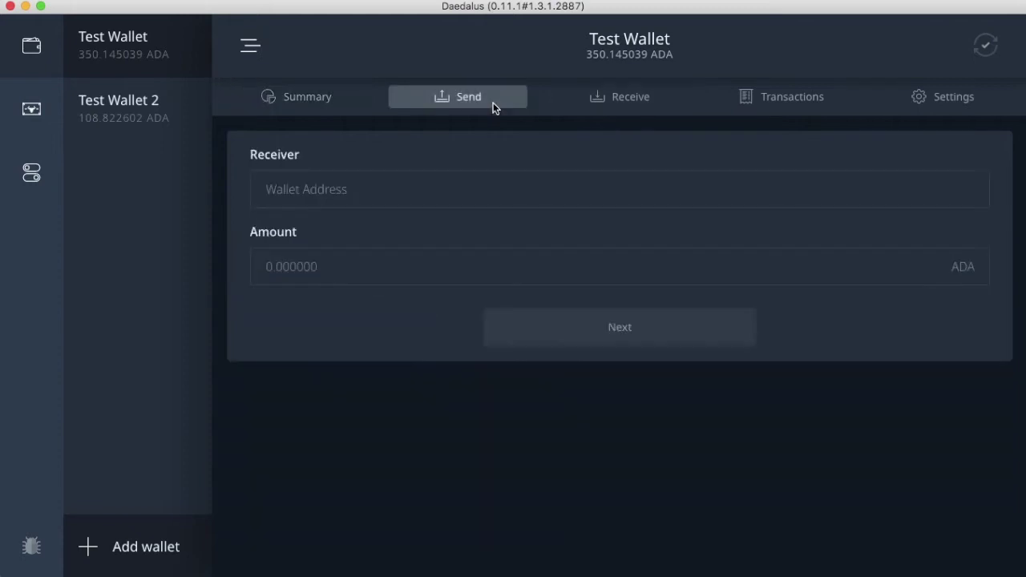
click(647, 103)
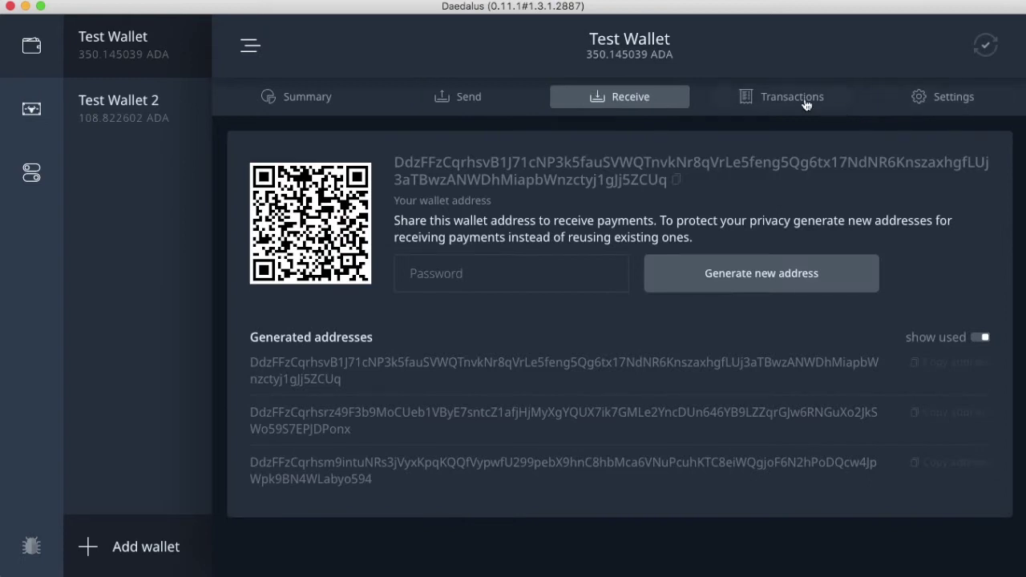
click(807, 103)
click(935, 107)
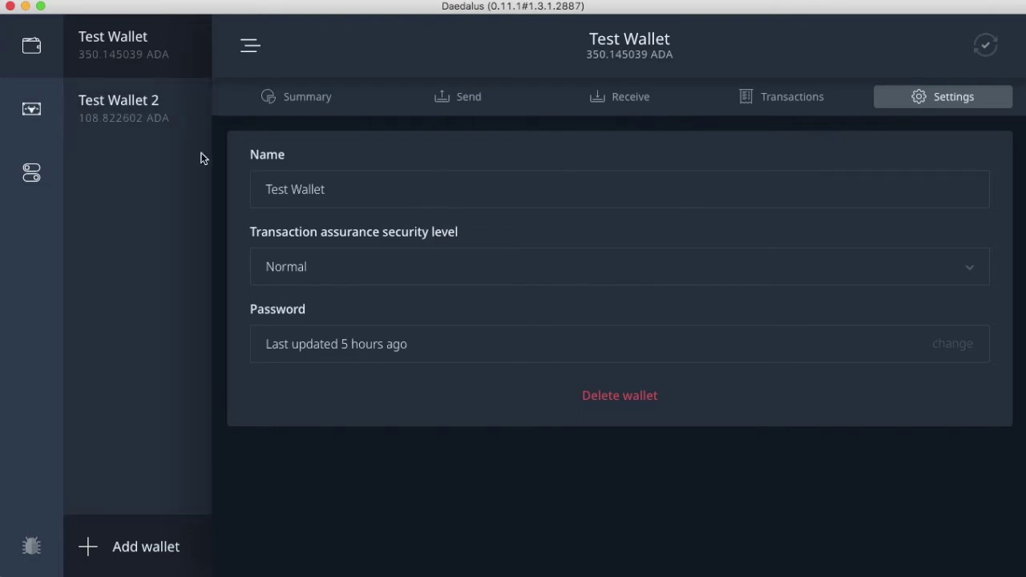
click(175, 40)
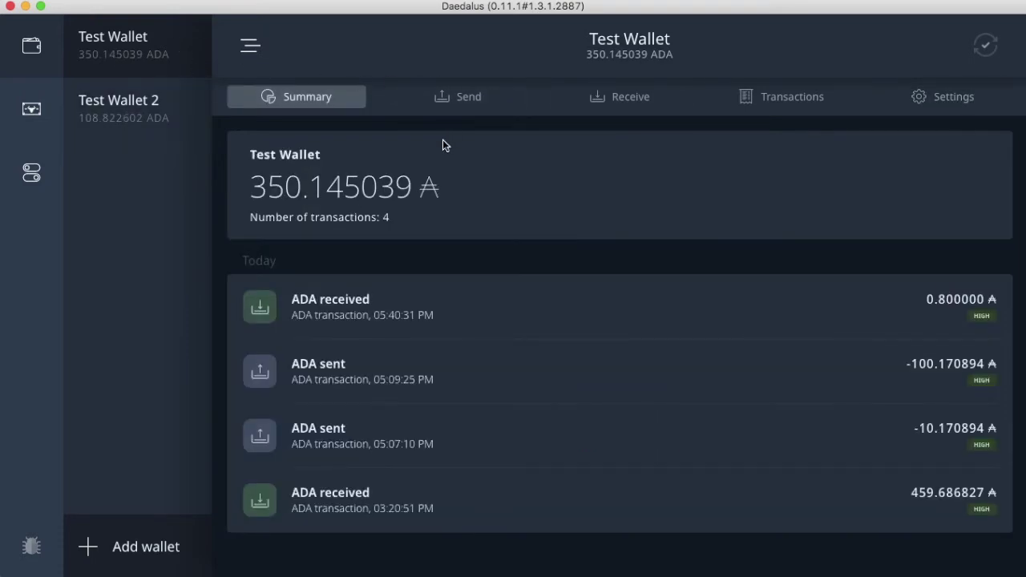
click(481, 98)
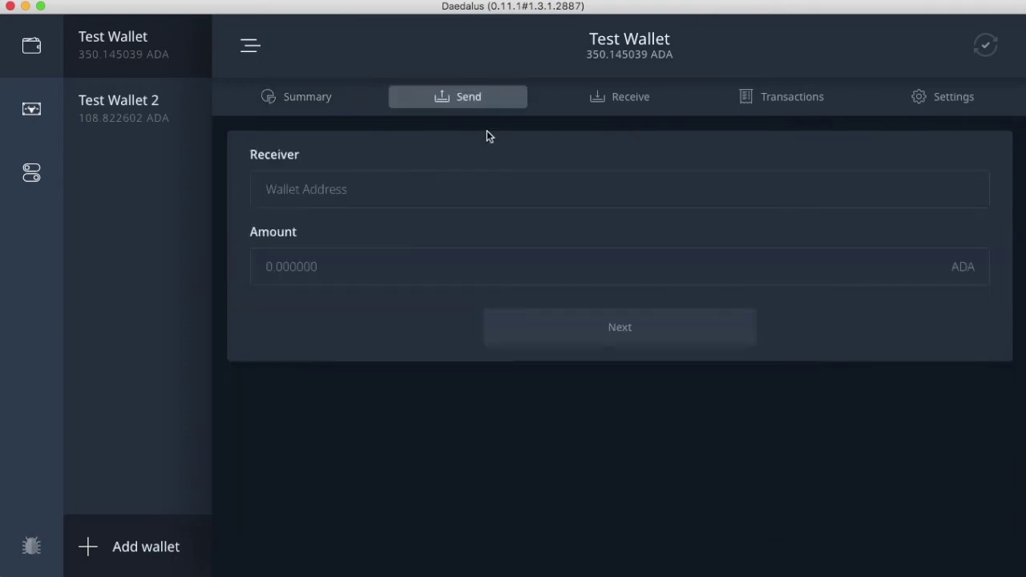
click(522, 191)
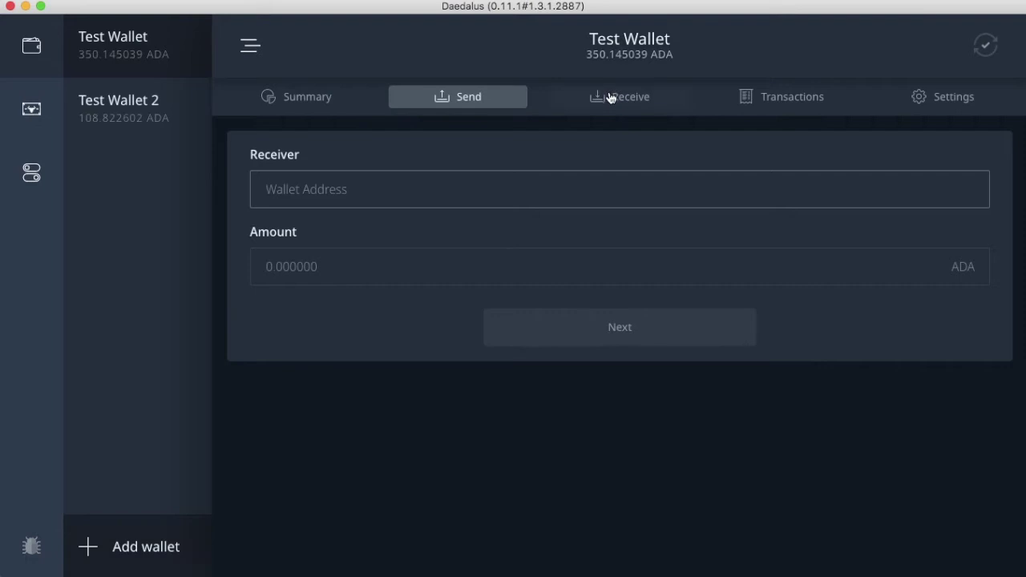
- Switch to Test Wallet 2's summary and bring up its Send form
click(150, 117)
click(137, 47)
click(140, 123)
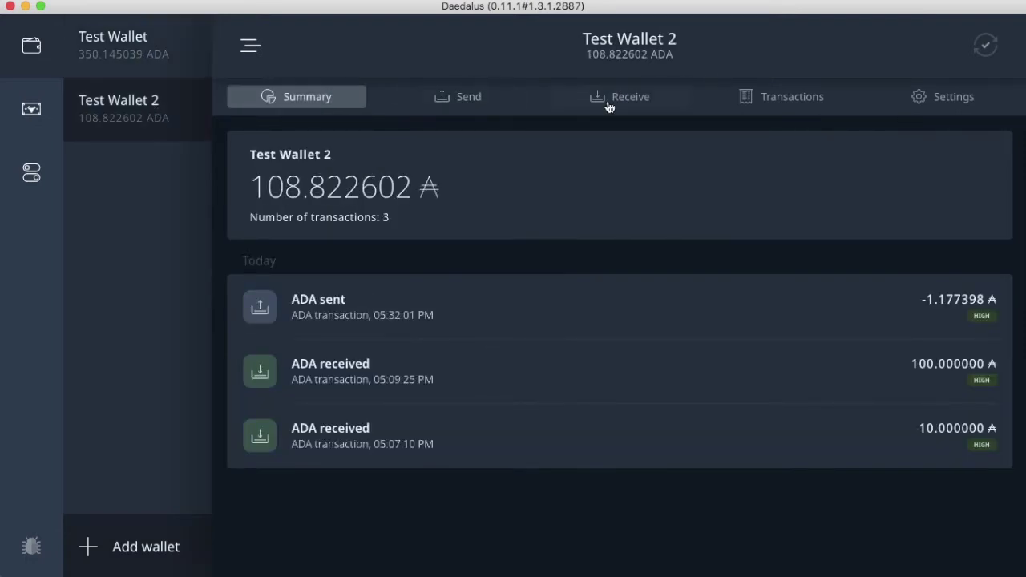
click(464, 97)
- Send 50 ADA to Test Wallet's pasted address, confirming with the spending password
text(DdzFFzCqrhsvB1J71cNP3k5fauSVWQTnvkNr8qVrLe5feng5Qg6tx17NdNR6KnszaxhgfLUj3aTBwzANWDhMiapbWnzctyj1gJj5ZCUq)
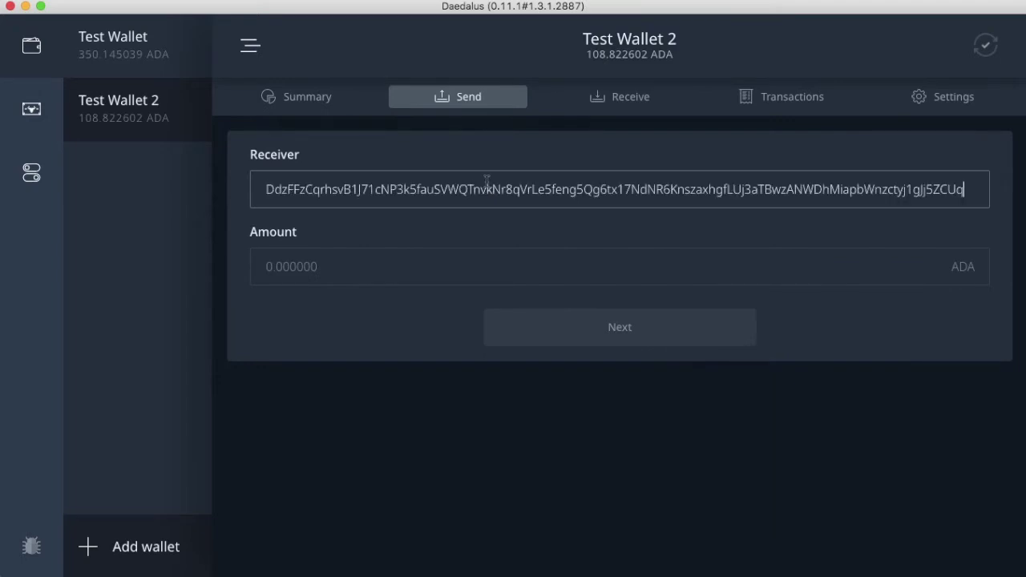
click(414, 277)
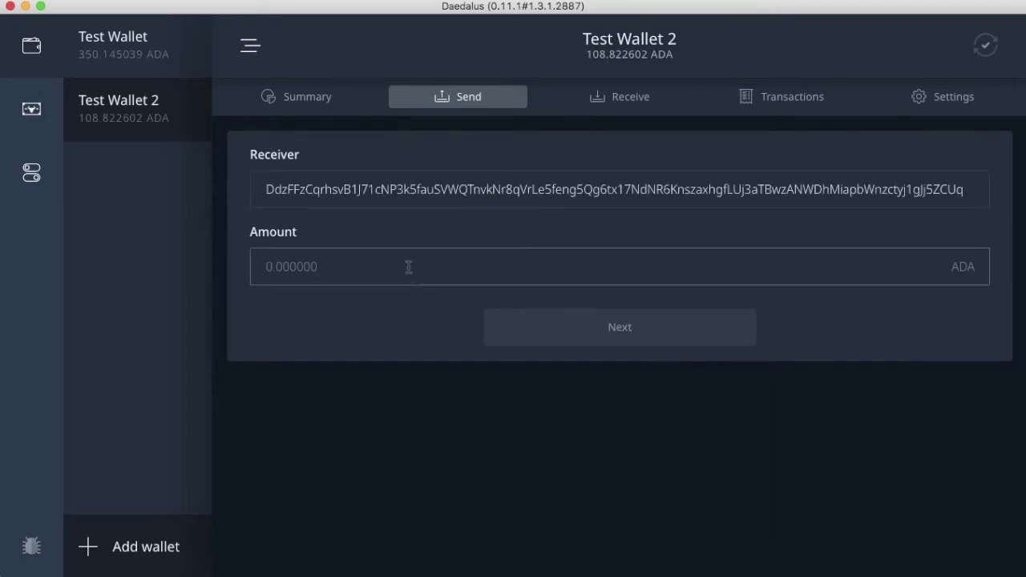
text(50)
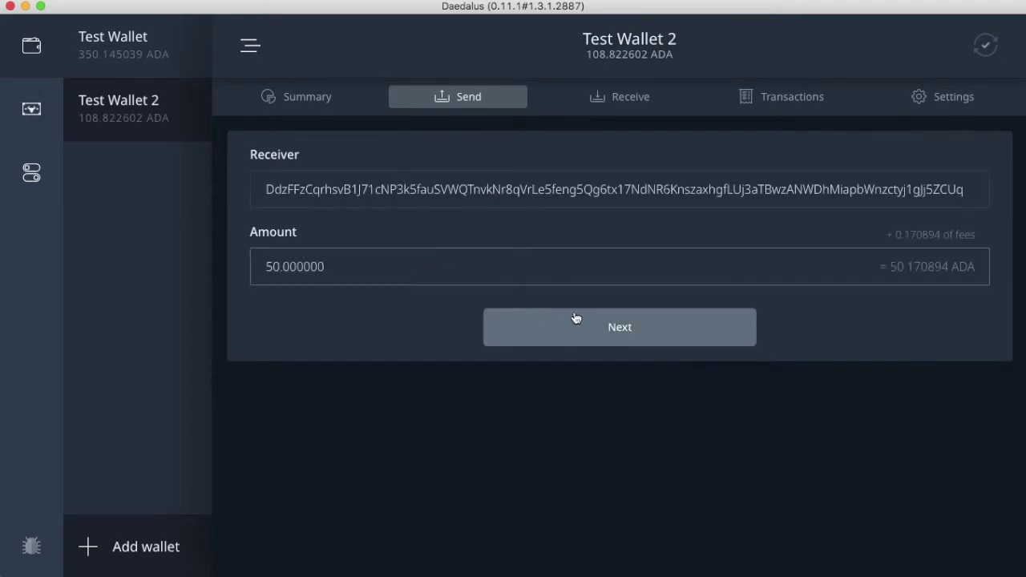
click(615, 331)
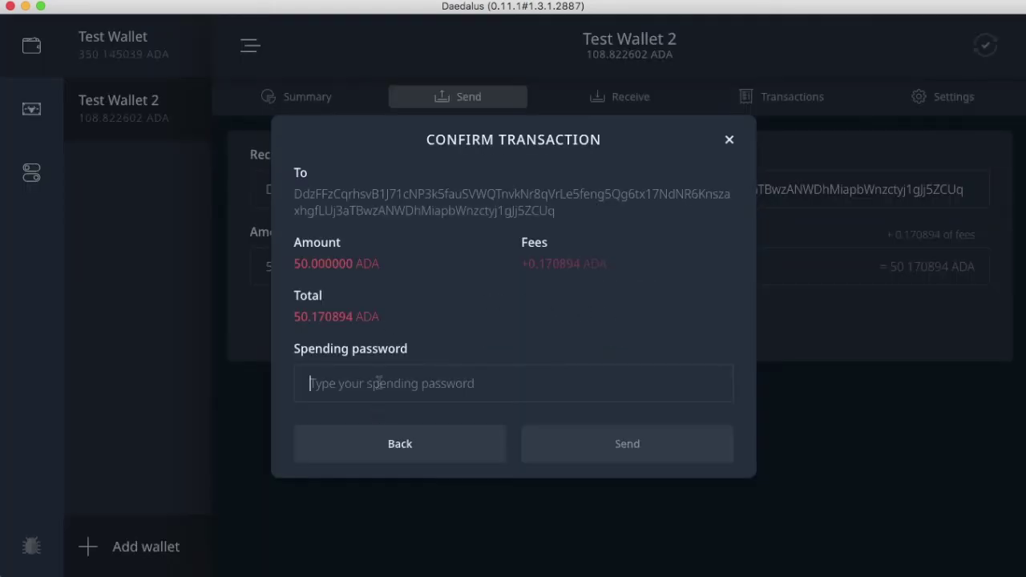
click(405, 374)
text(**********)
click(685, 457)
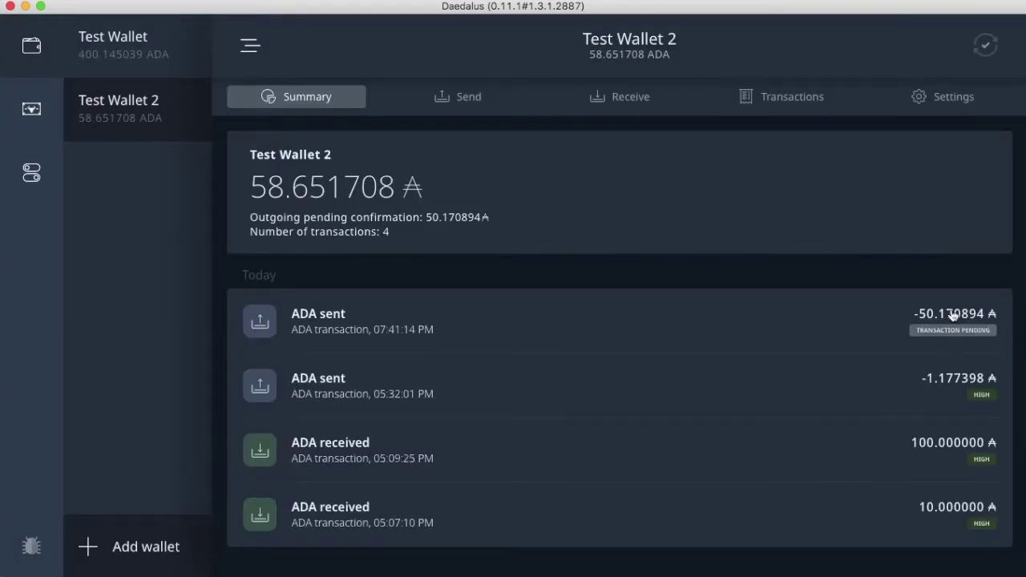
- Wait on Test Wallet 2's summary while the 50.170894 ADA transfer shows as pending
mouse_move(983, 51)
- Save the paper wallet certificate as paper-wallet-certificate.pdf, replacing the existing file
click(33, 122)
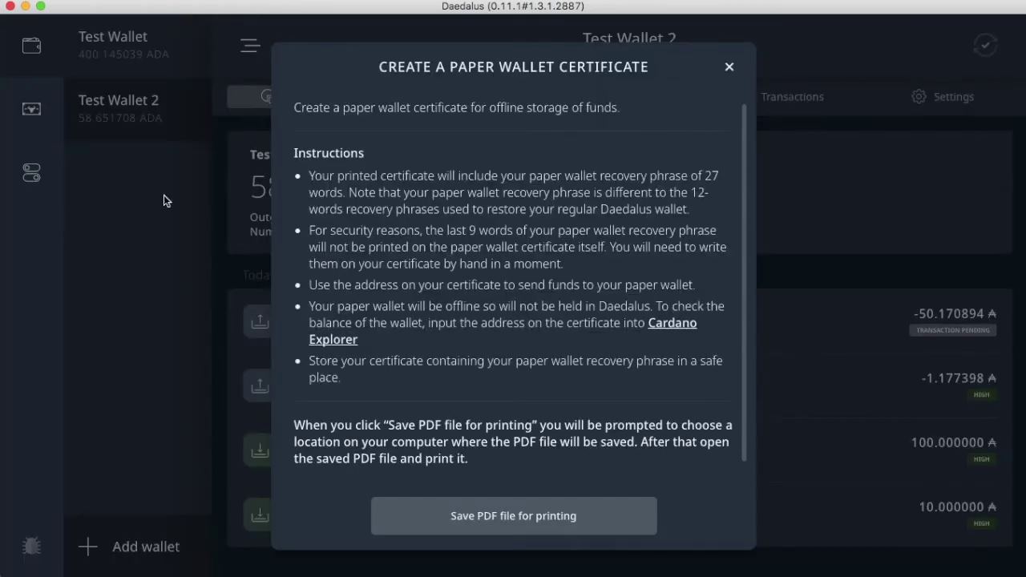
click(507, 529)
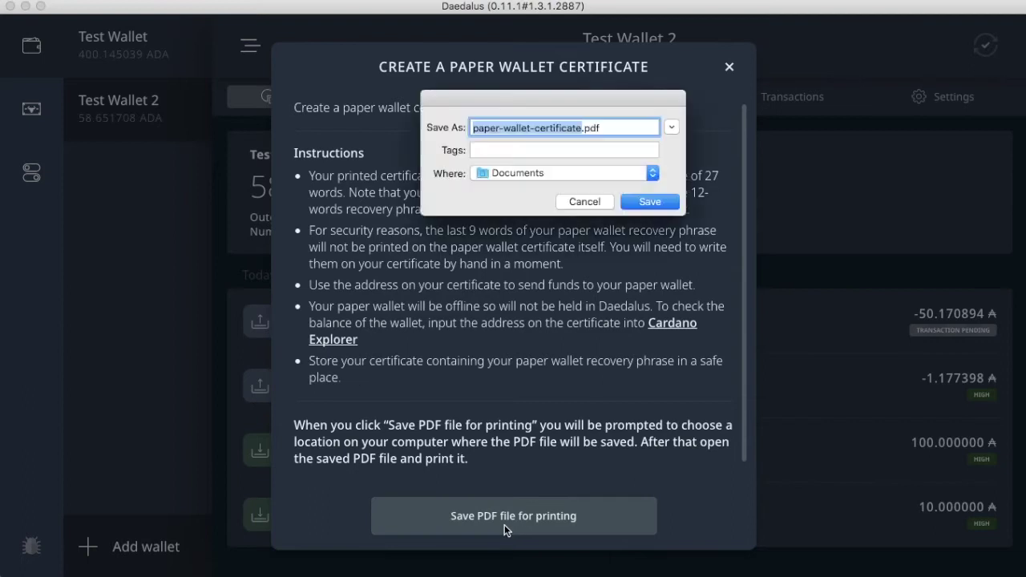
click(642, 207)
click(655, 197)
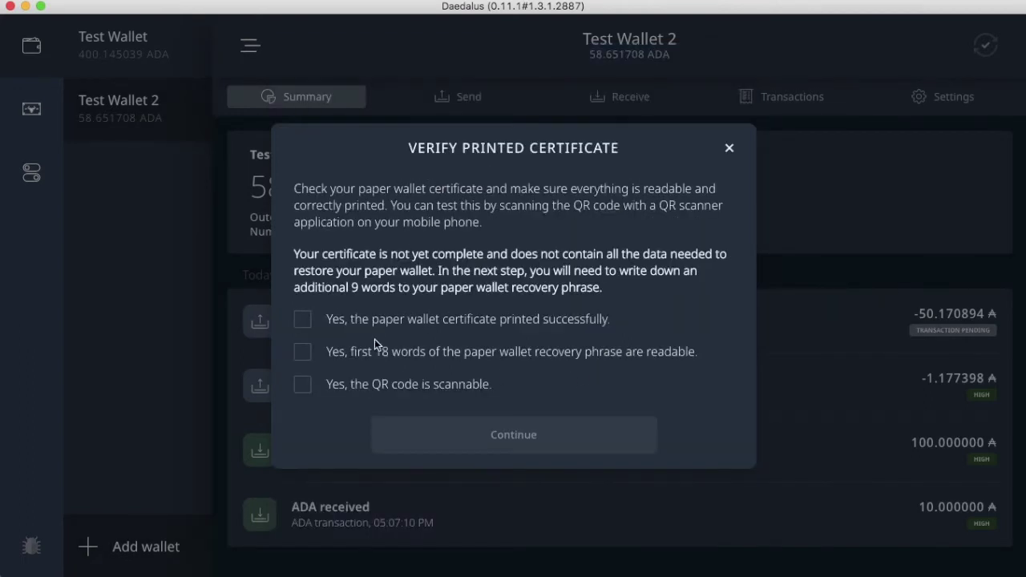
- Confirm the certificate printed, its 18 recovery words are readable and the QR code scans
click(372, 321)
click(369, 355)
click(377, 387)
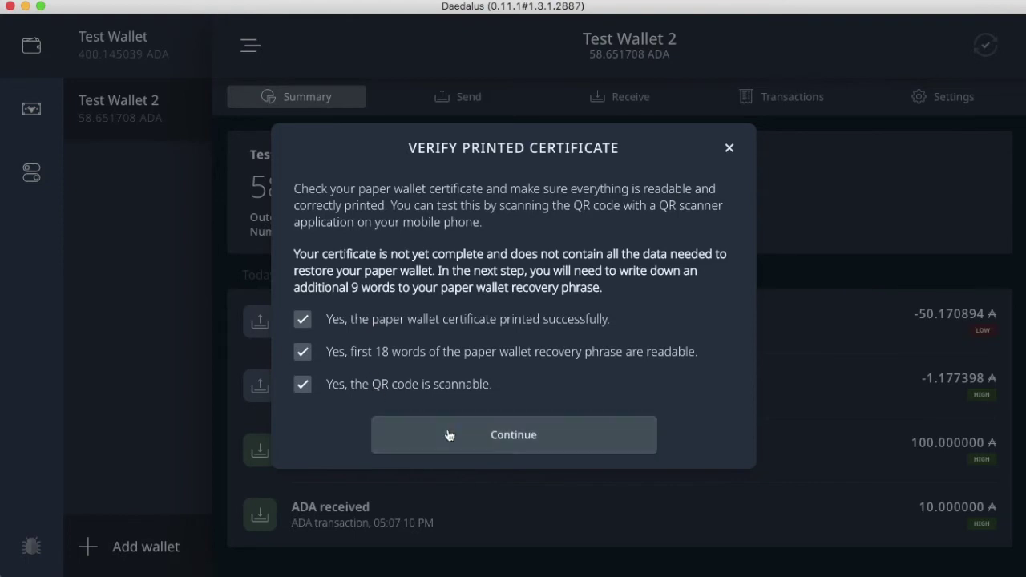
click(449, 435)
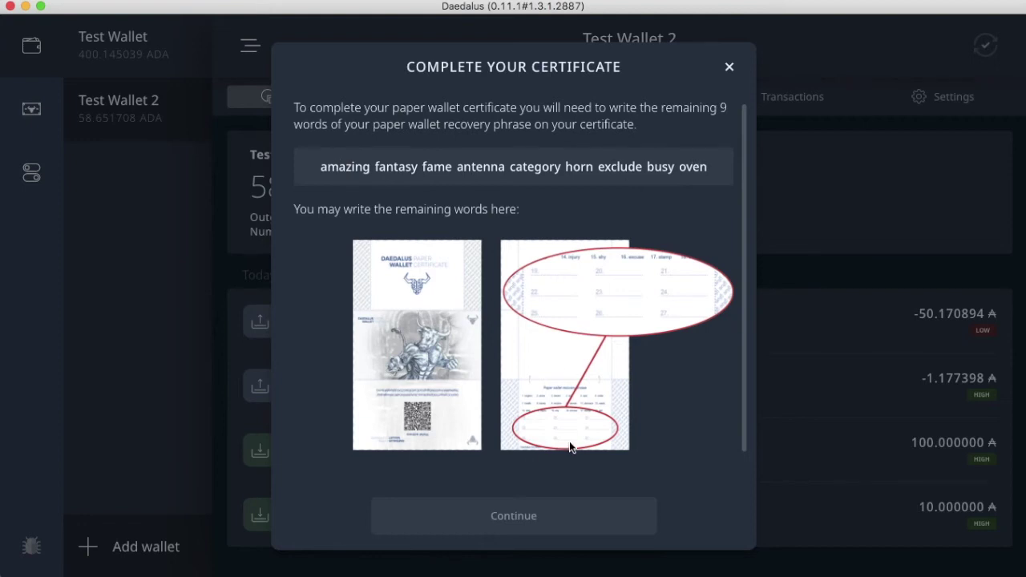
- Close the certificate dialog and switch the app to the Dark blue theme
click(729, 69)
click(35, 172)
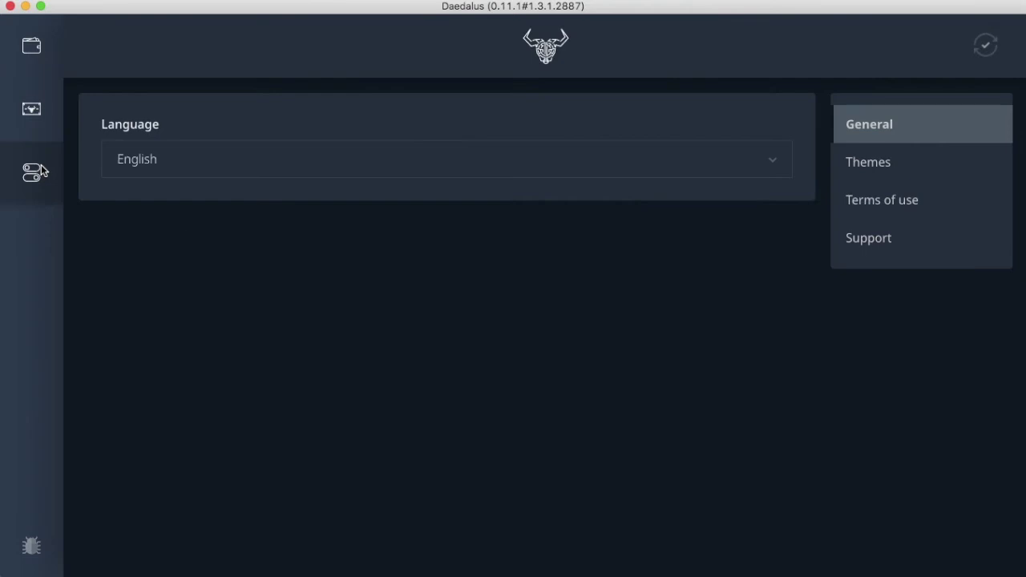
click(906, 159)
click(258, 223)
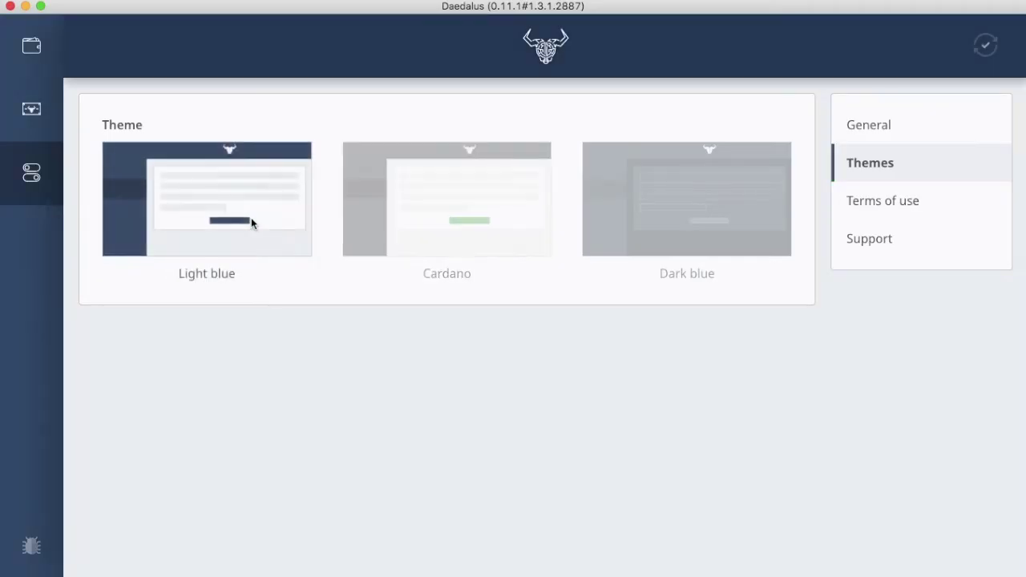
click(618, 222)
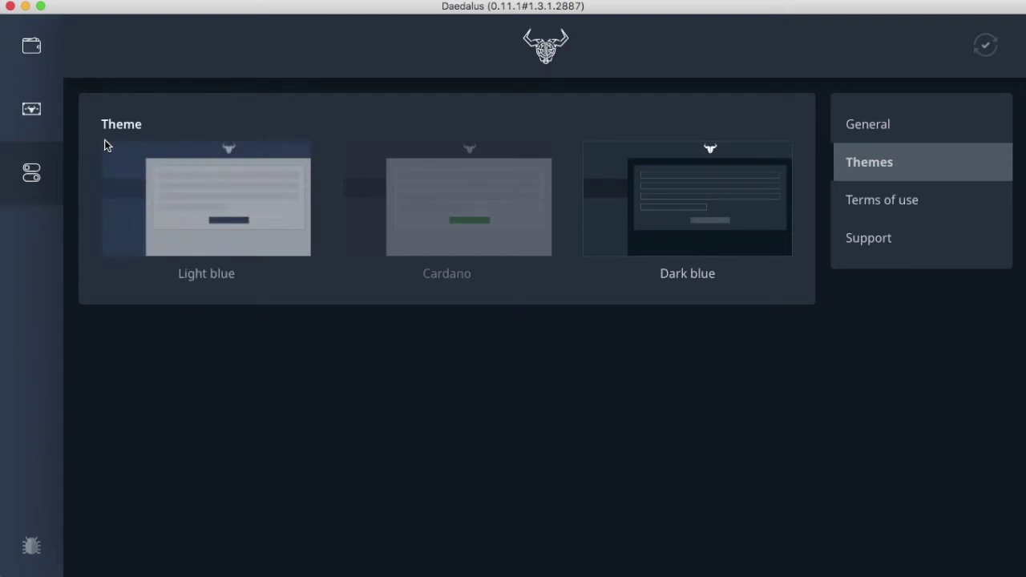
- Inspect then collapse the 50.170894 ADA sent transaction details, then select Test Wallet
click(42, 57)
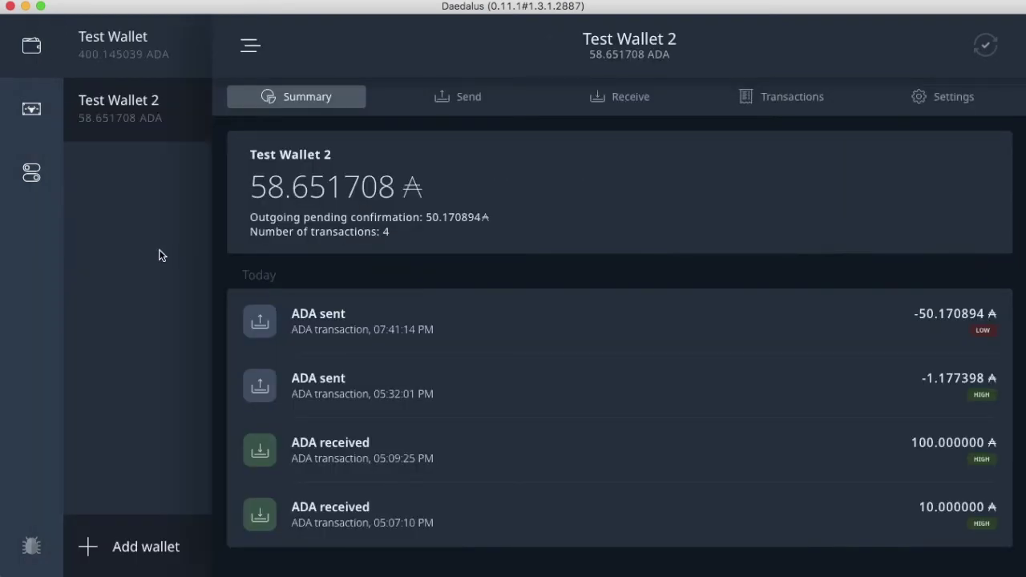
click(933, 339)
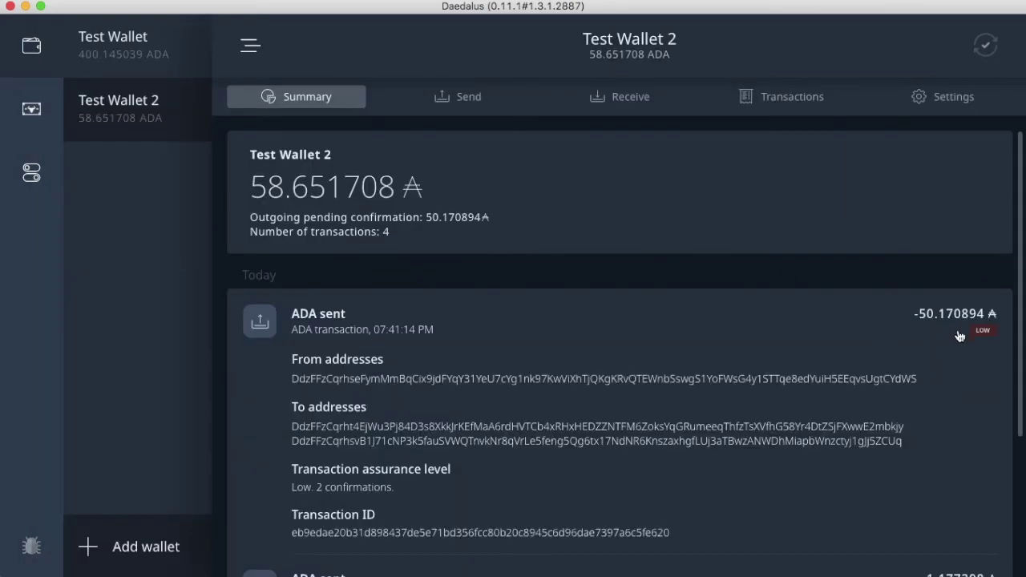
scroll(987, 338, down, 1)
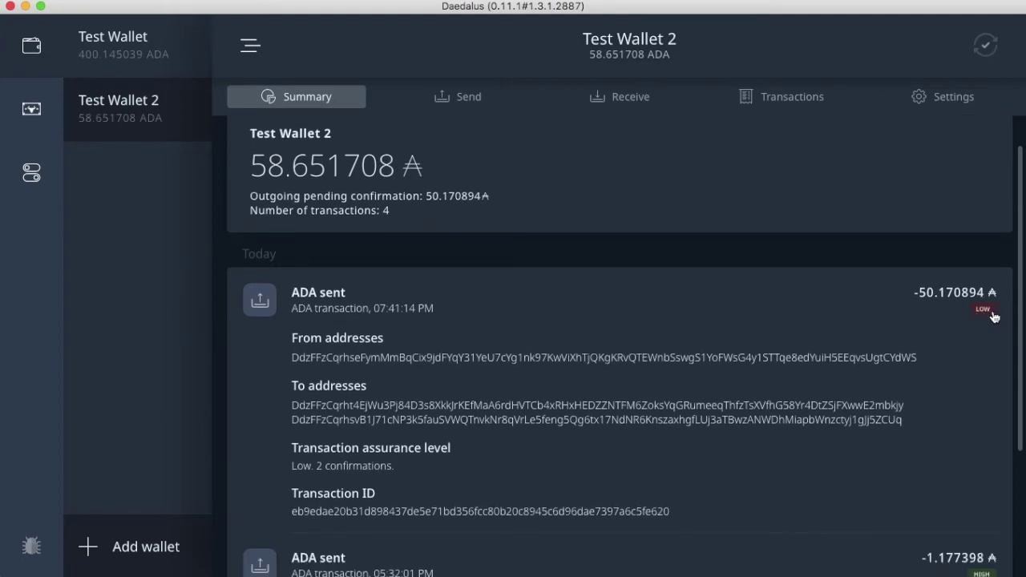
drag(570, 462, 522, 341)
click(522, 321)
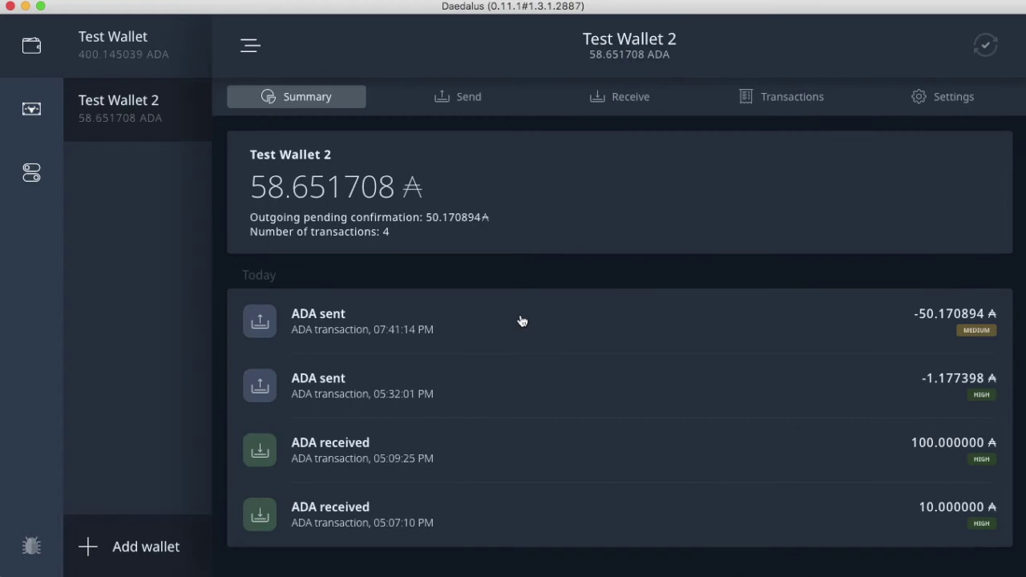
click(522, 321)
click(521, 320)
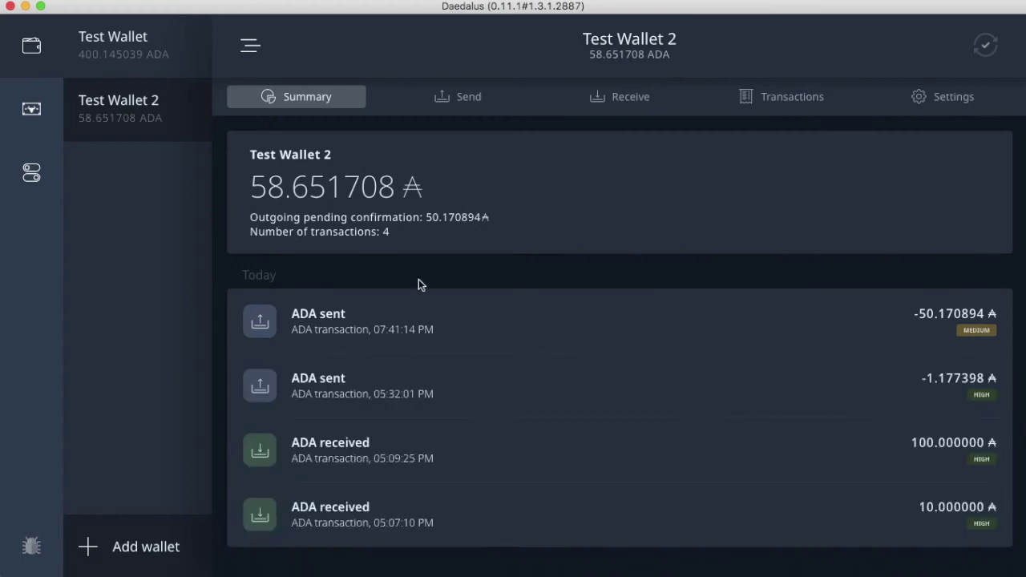
click(130, 52)
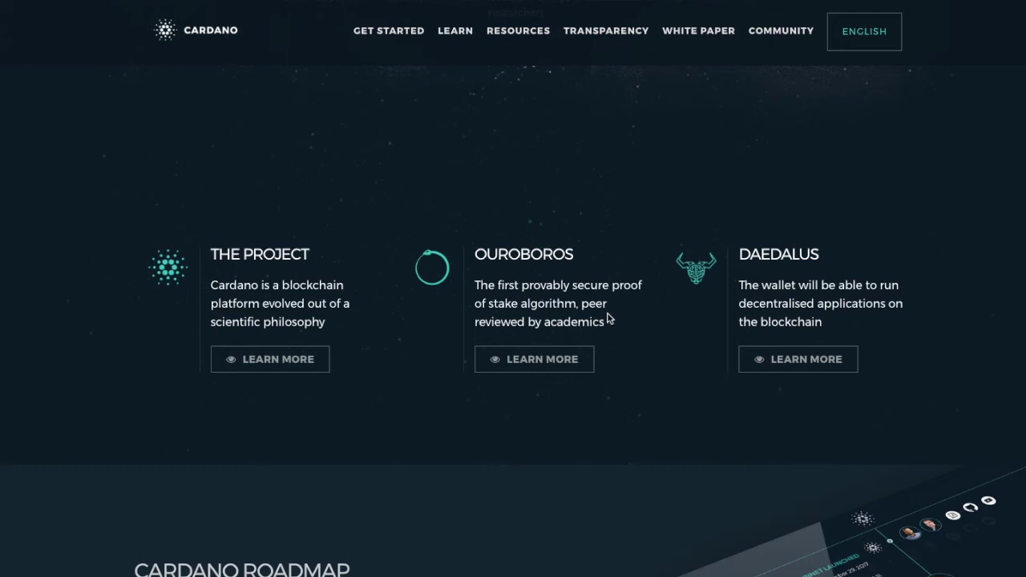
- Bring up the white paper Philosophy page and scroll through its design principles list
scroll(609, 318, up, 3)
mouse_move(694, 37)
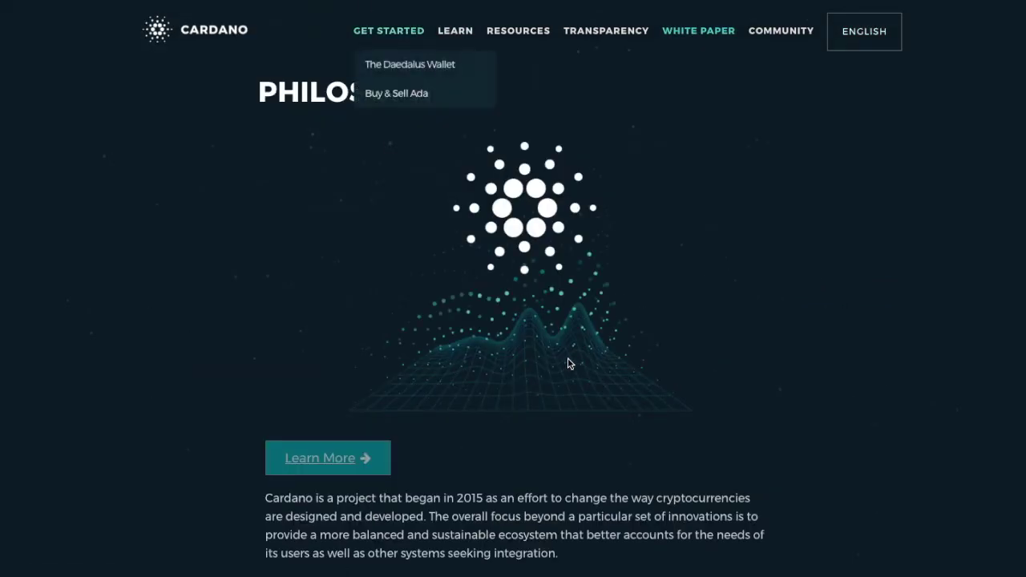
scroll(582, 380, down, 5)
scroll(582, 380, down, 3)
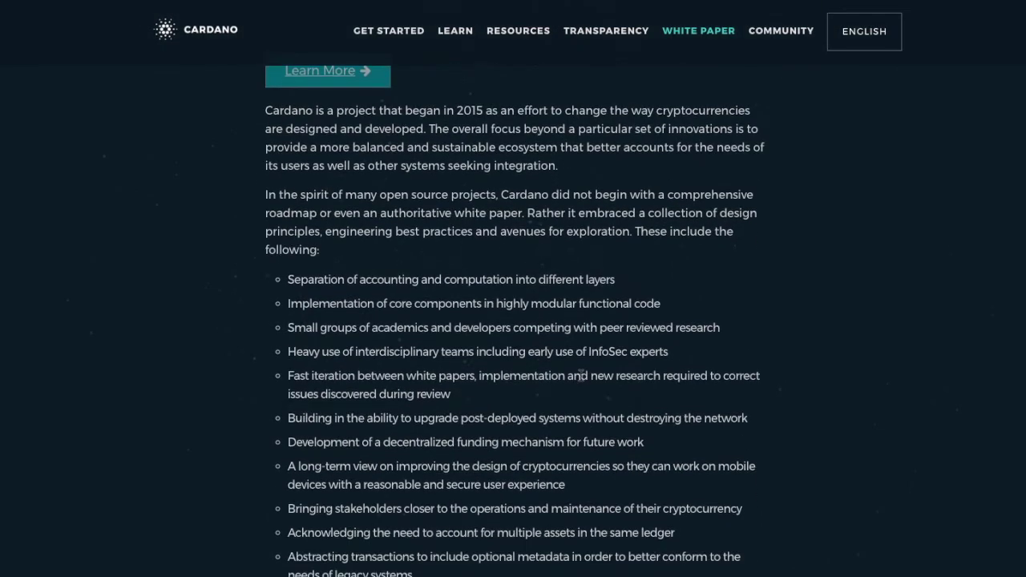
scroll(581, 377, down, 2)
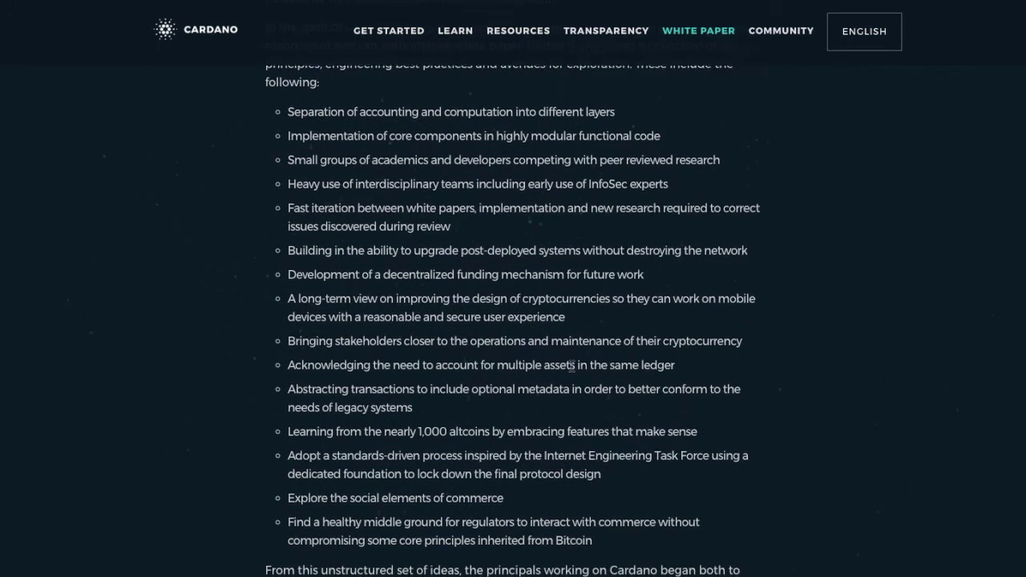
scroll(571, 367, down, 1)
- Go to the Cardano Roadmap page and scroll through projects like Cardano Testnet and Shelley Update
mouse_move(519, 32)
click(517, 152)
scroll(561, 369, down, 12)
scroll(562, 369, down, 3)
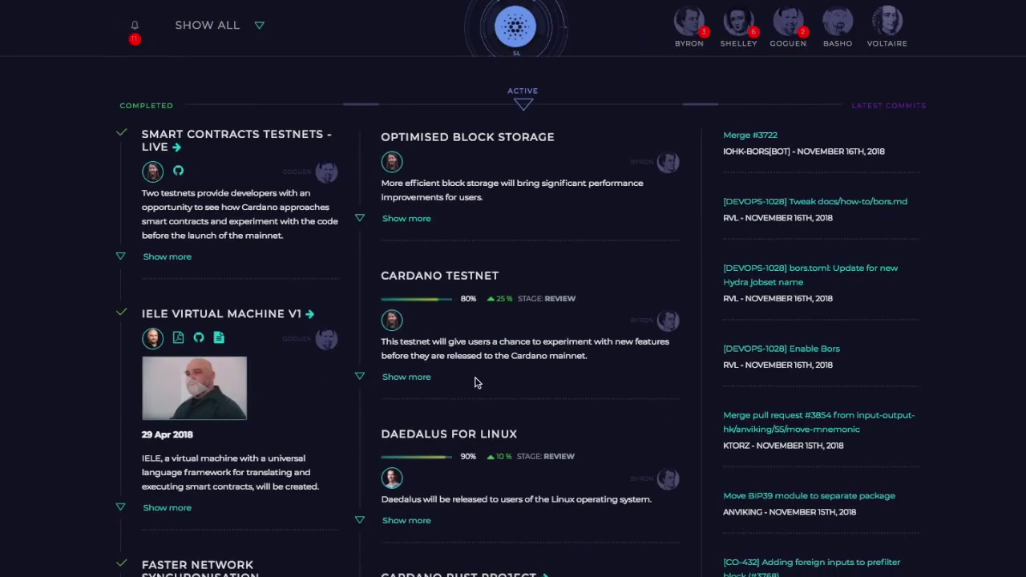
scroll(481, 379, down, 1)
scroll(479, 379, down, 2)
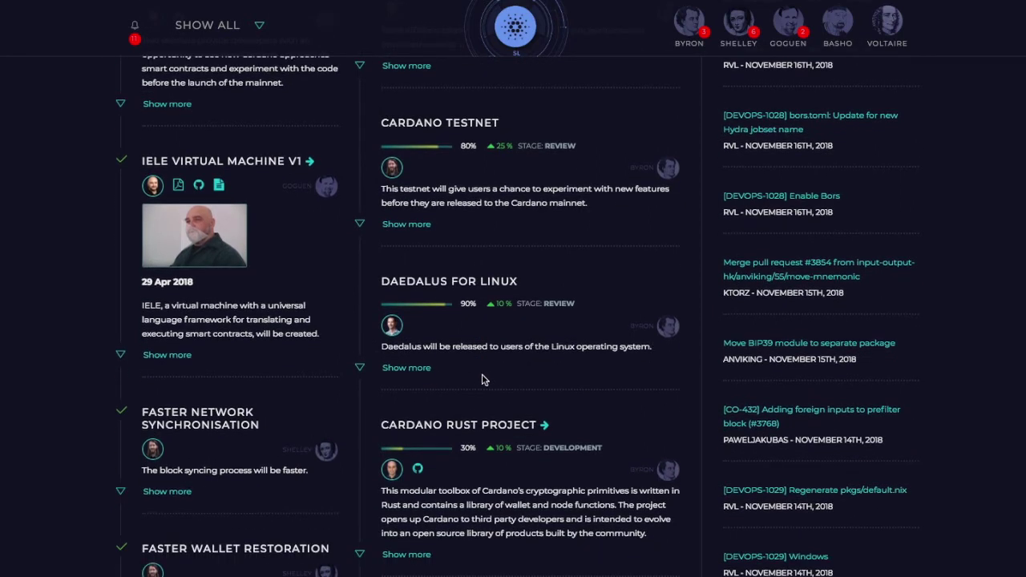
scroll(487, 375, down, 1)
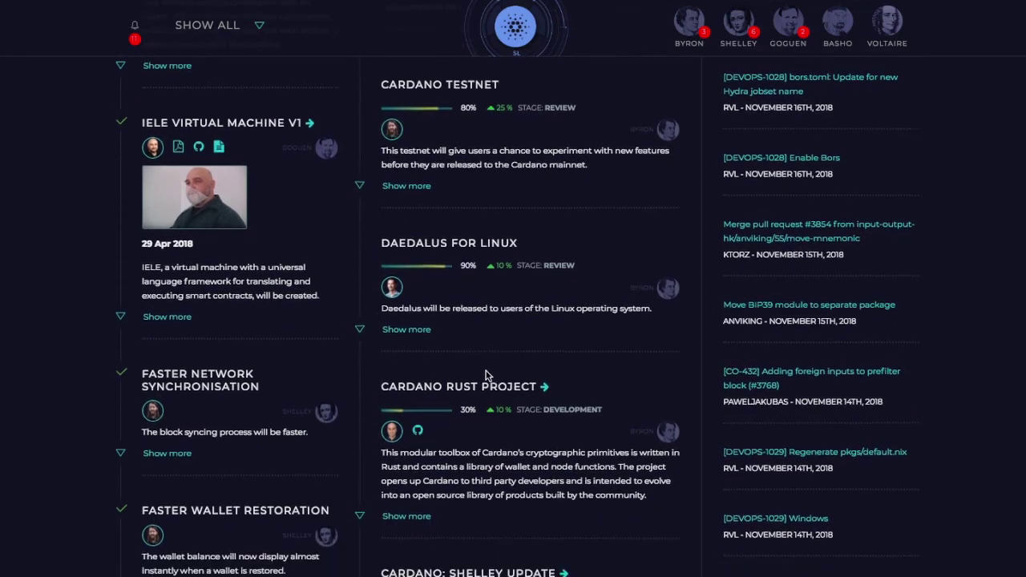
scroll(485, 373, down, 1)
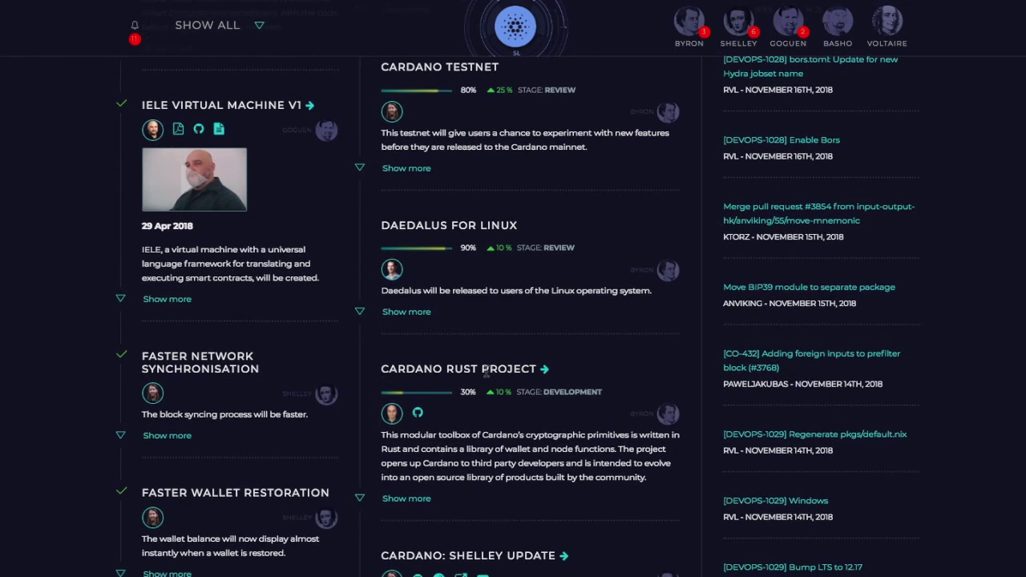
scroll(485, 375, up, 2)
scroll(275, 323, down, 4)
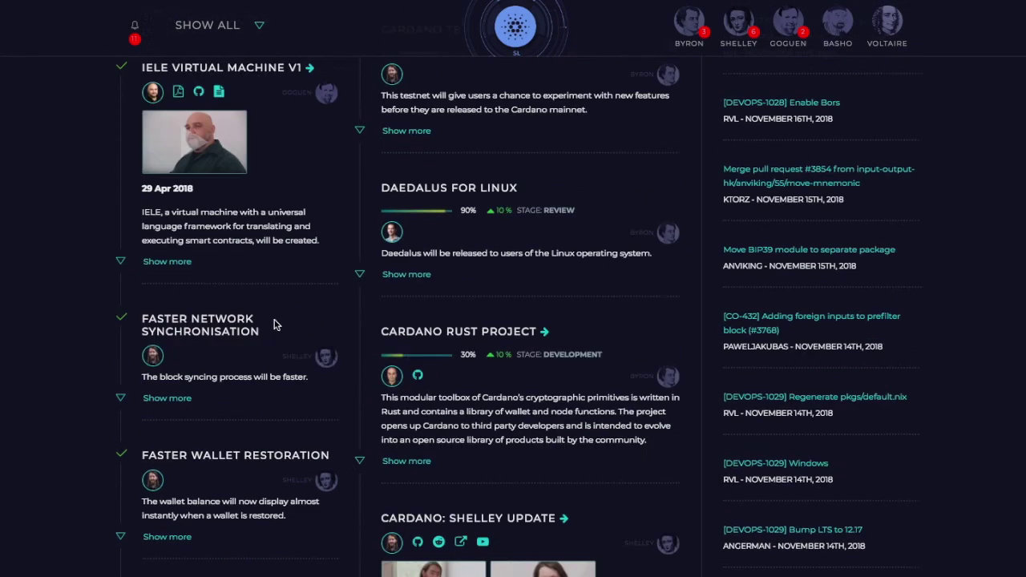
- Scroll further to Smart Contracts Deployment & Interaction, Marlowe and Voting Centre, briefly selecting the heading
scroll(268, 322, up, 7)
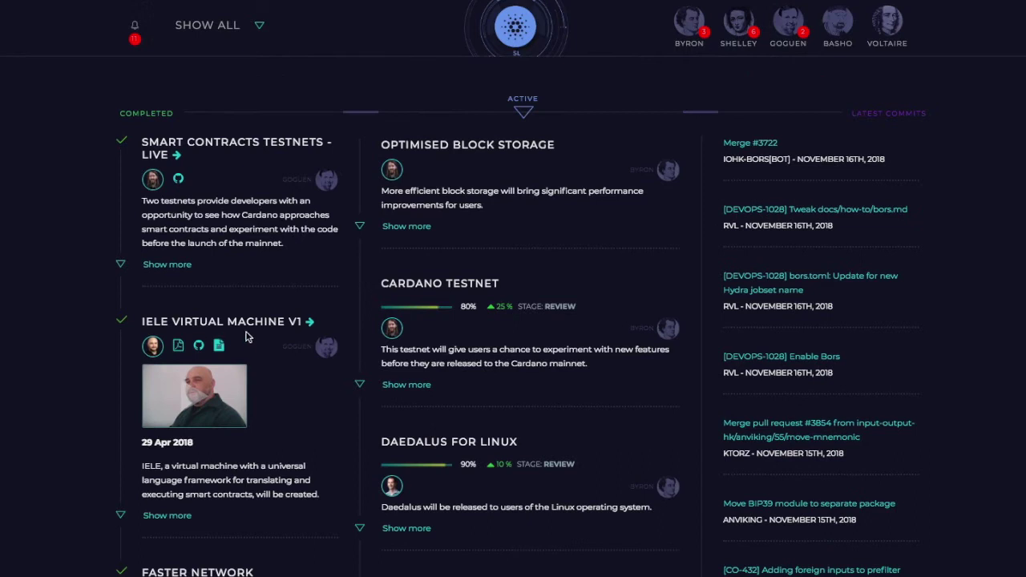
scroll(249, 338, down, 1)
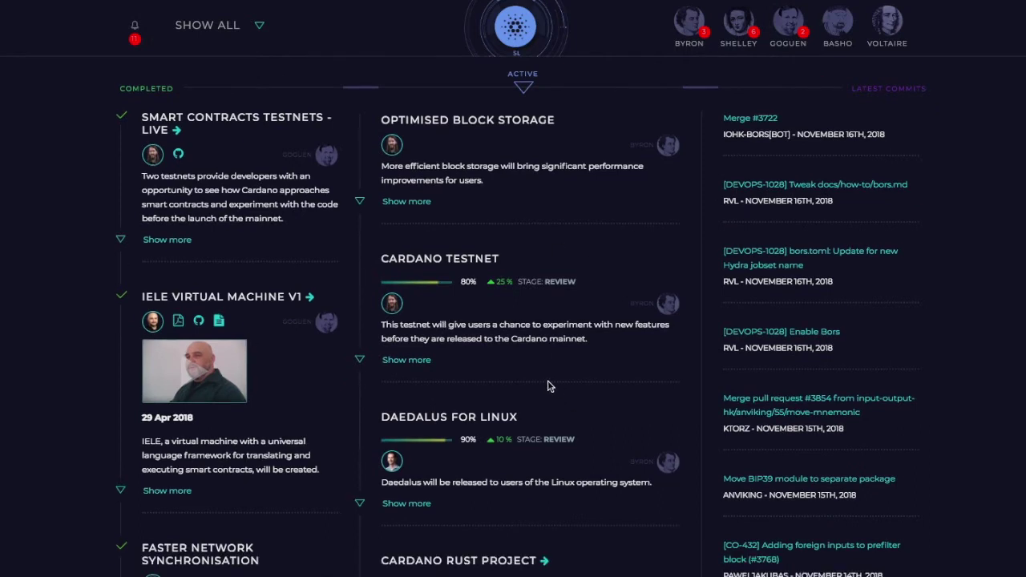
scroll(547, 380, down, 1)
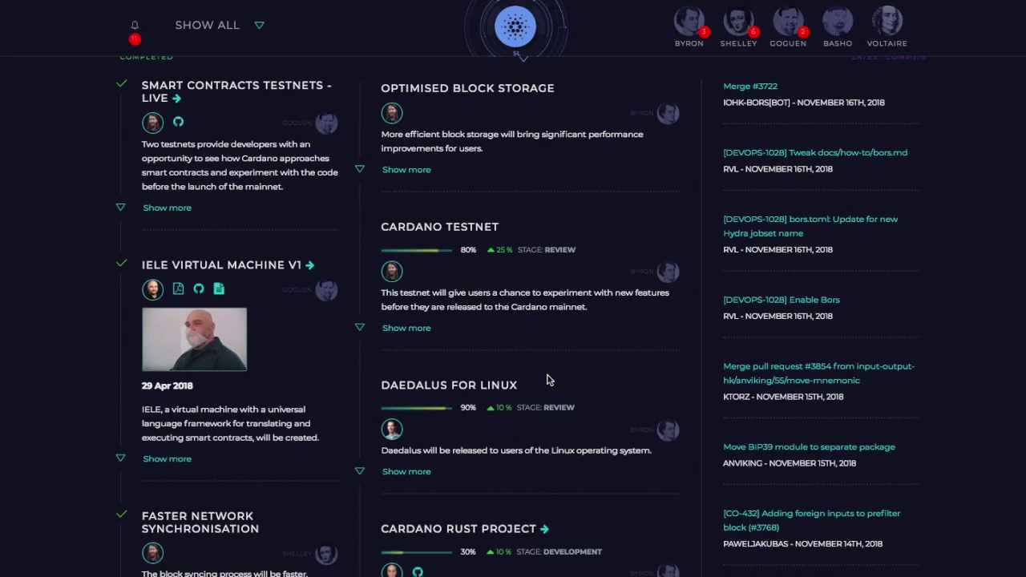
scroll(548, 380, down, 1)
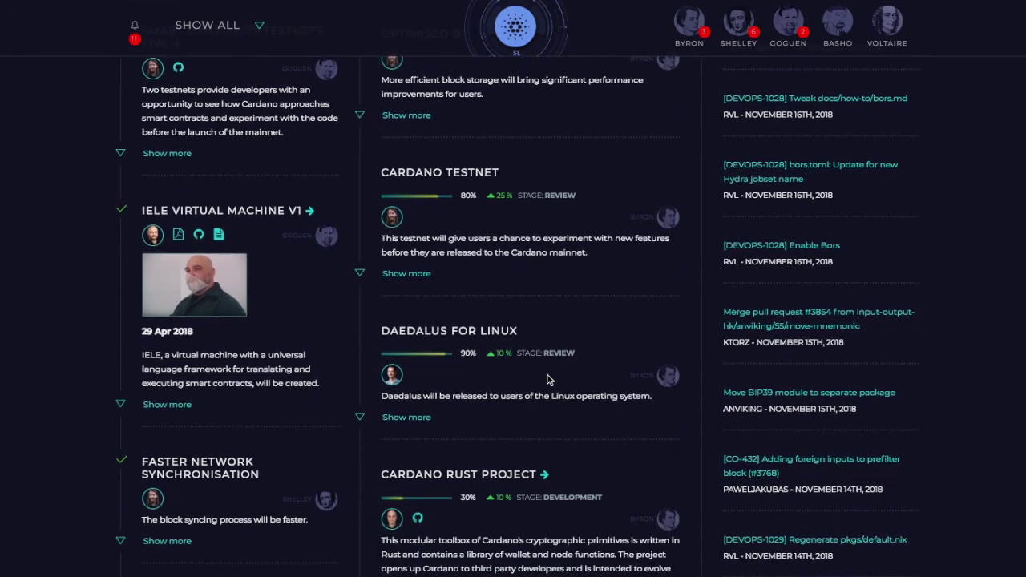
scroll(547, 380, down, 5)
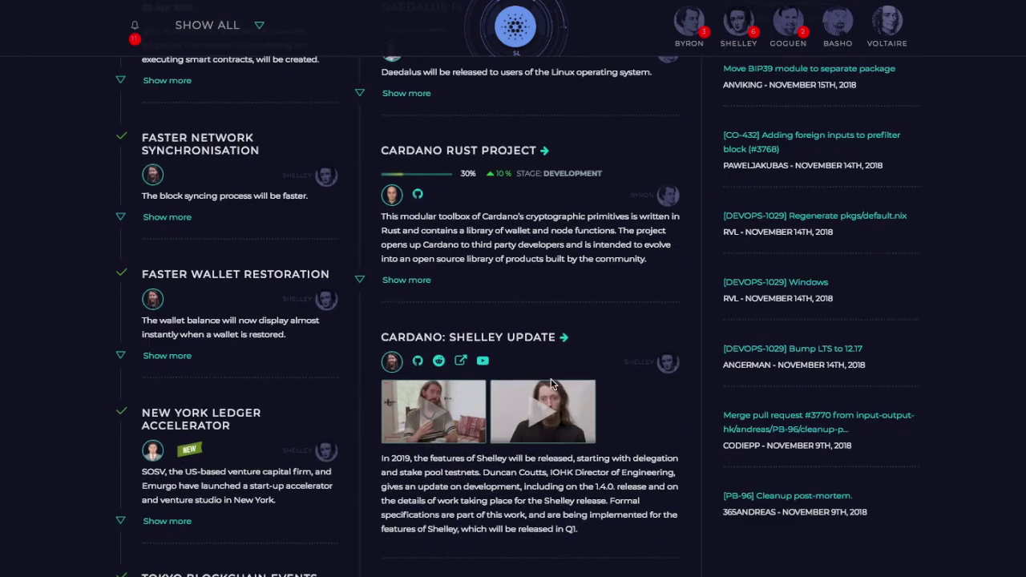
scroll(552, 385, down, 3)
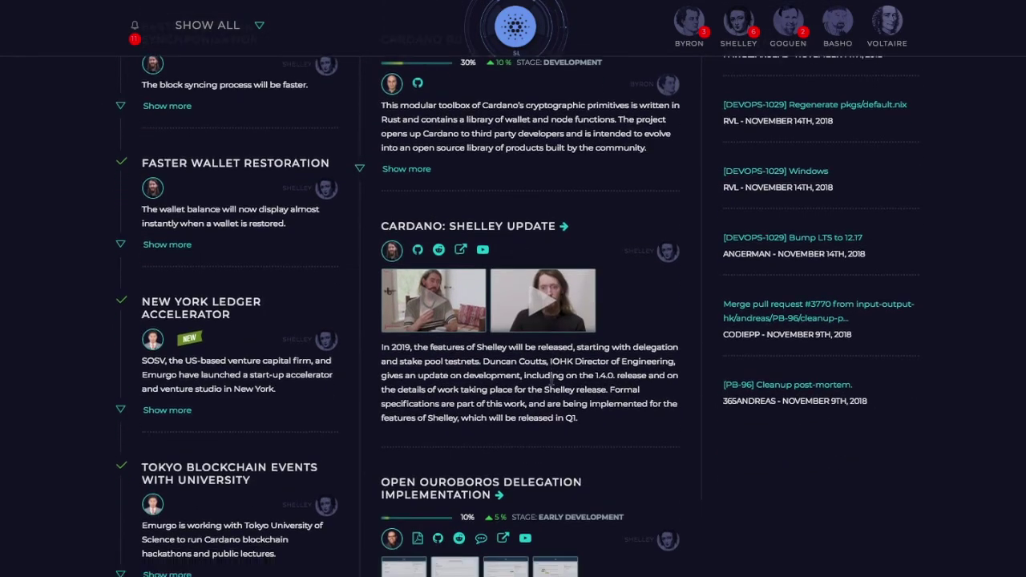
scroll(552, 386, down, 10)
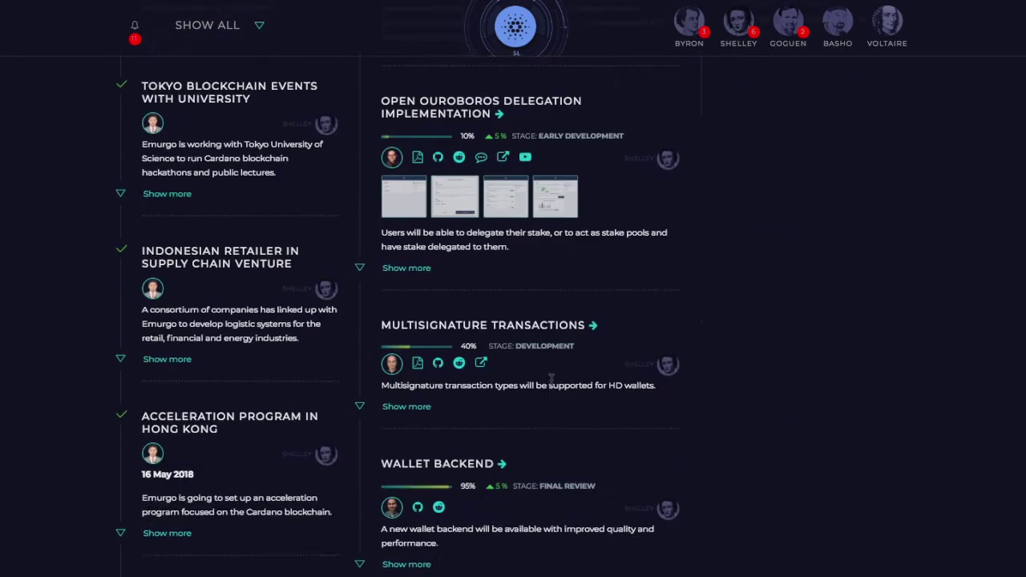
scroll(551, 384, down, 10)
drag(503, 207, 405, 186)
click(412, 183)
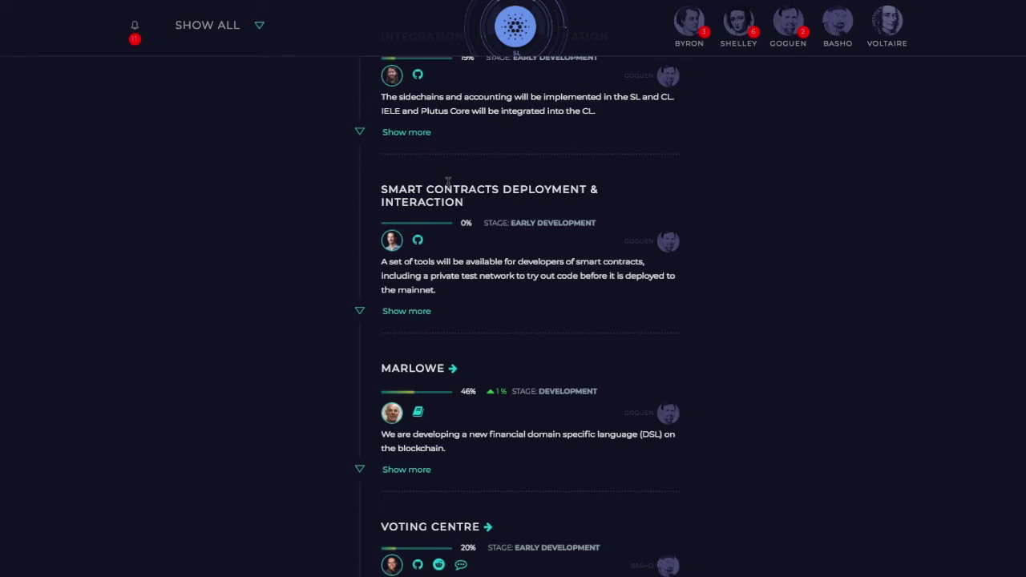
- Scroll the roadmap timeline back up from Block Synchronisation to Light Client Support and Networking
scroll(508, 204, up, 2)
scroll(508, 205, down, 2)
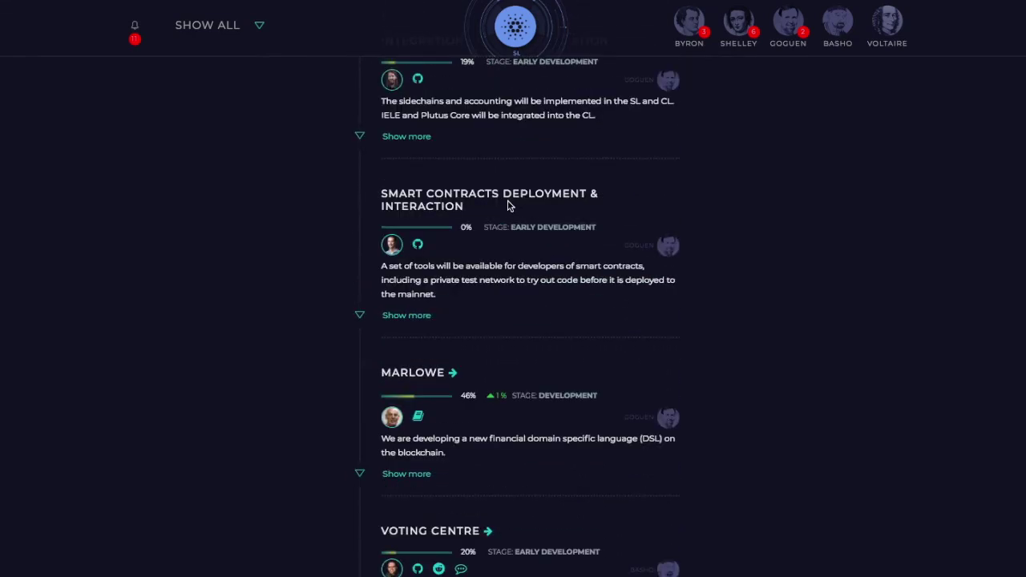
scroll(507, 203, up, 5)
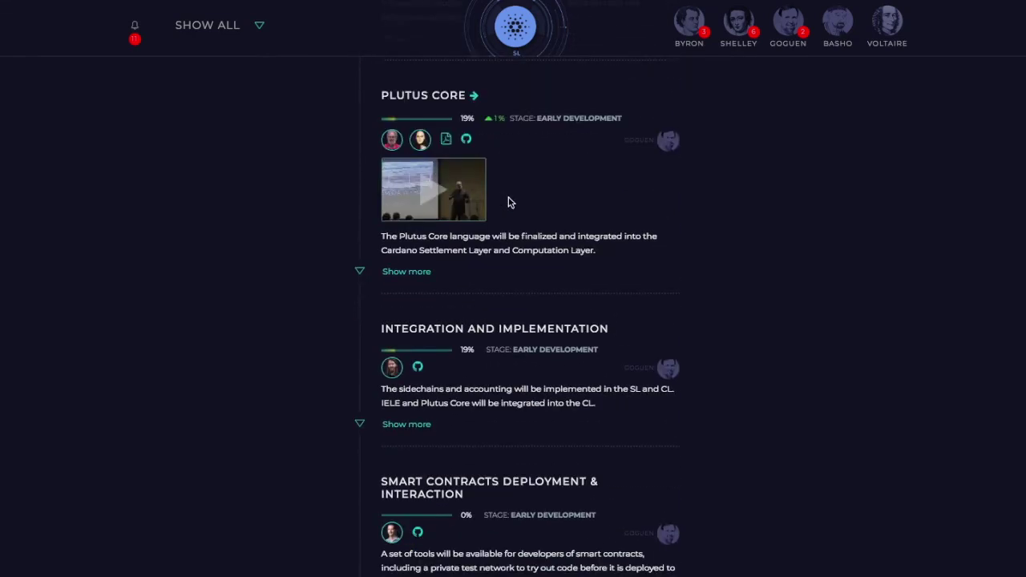
scroll(508, 203, up, 8)
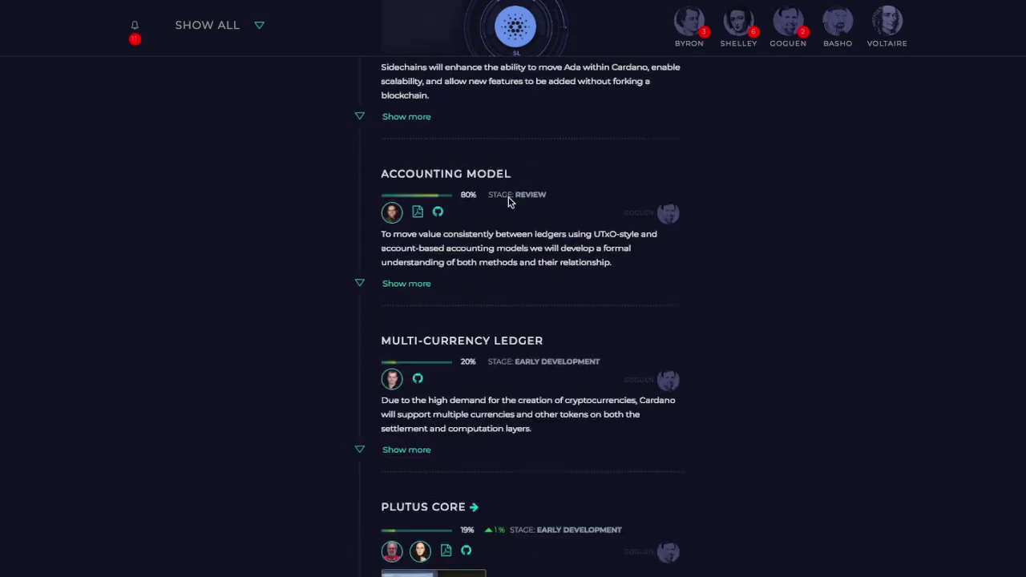
scroll(507, 203, up, 8)
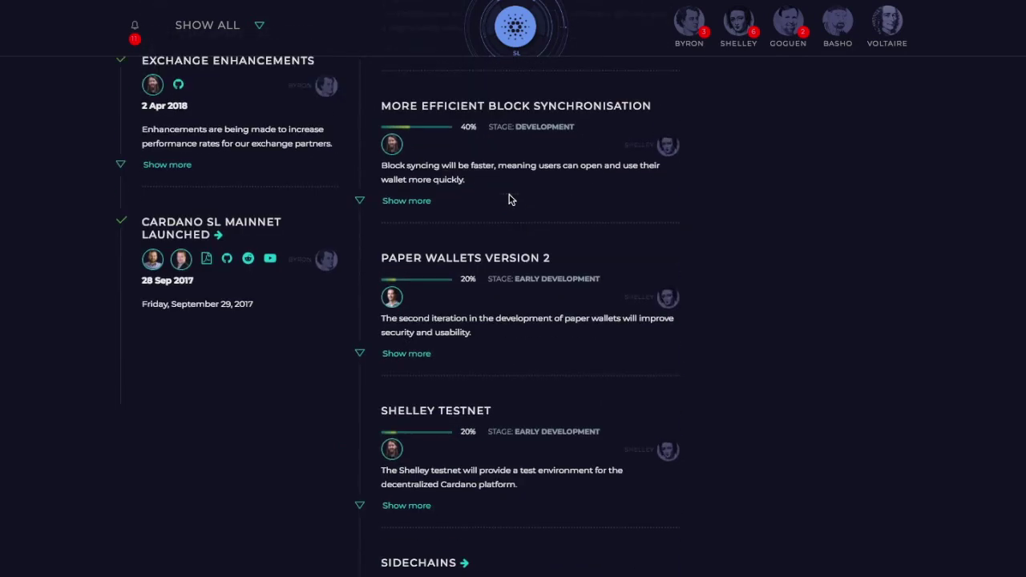
scroll(509, 196, up, 5)
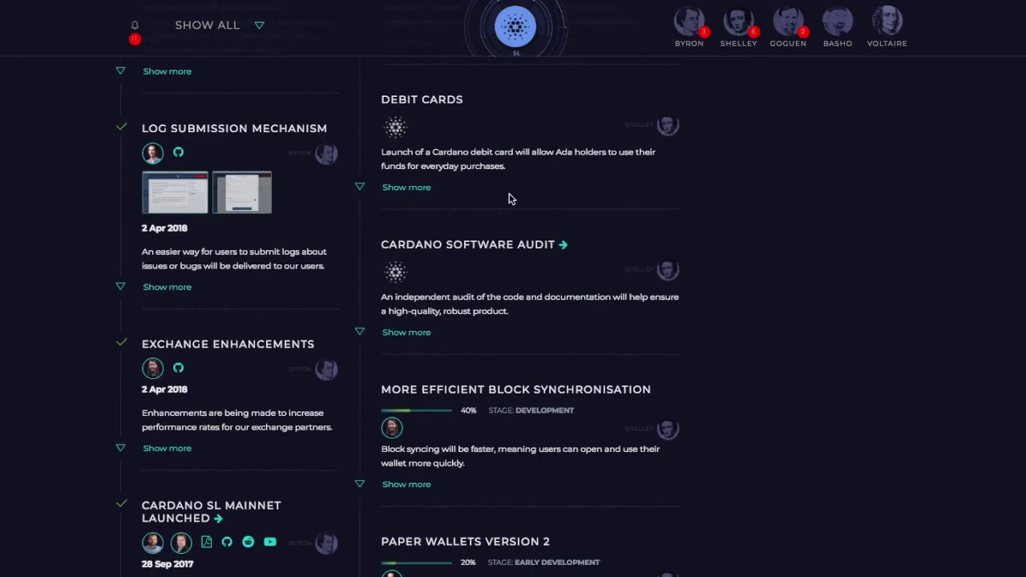
scroll(513, 210, up, 3)
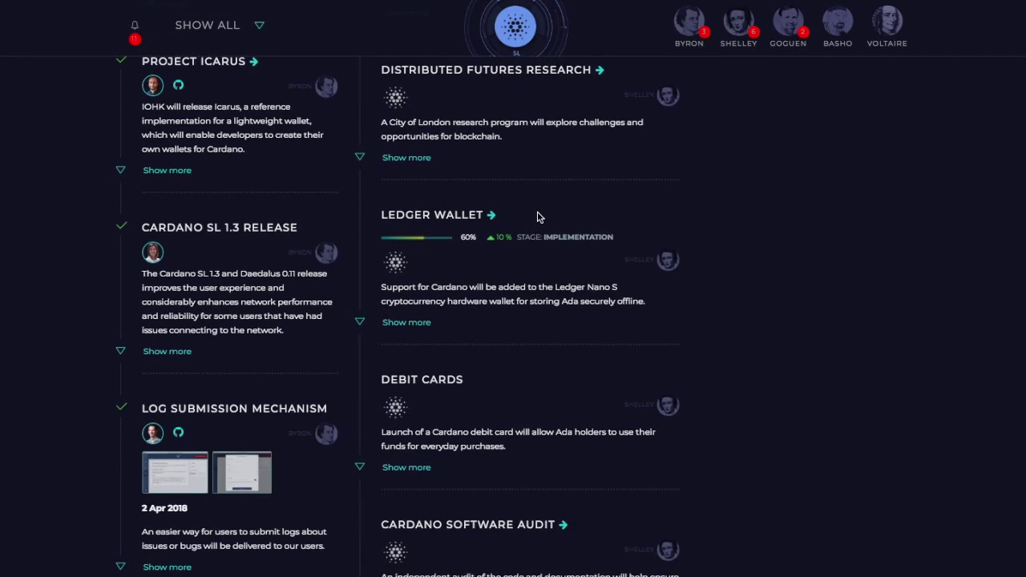
scroll(538, 208, up, 4)
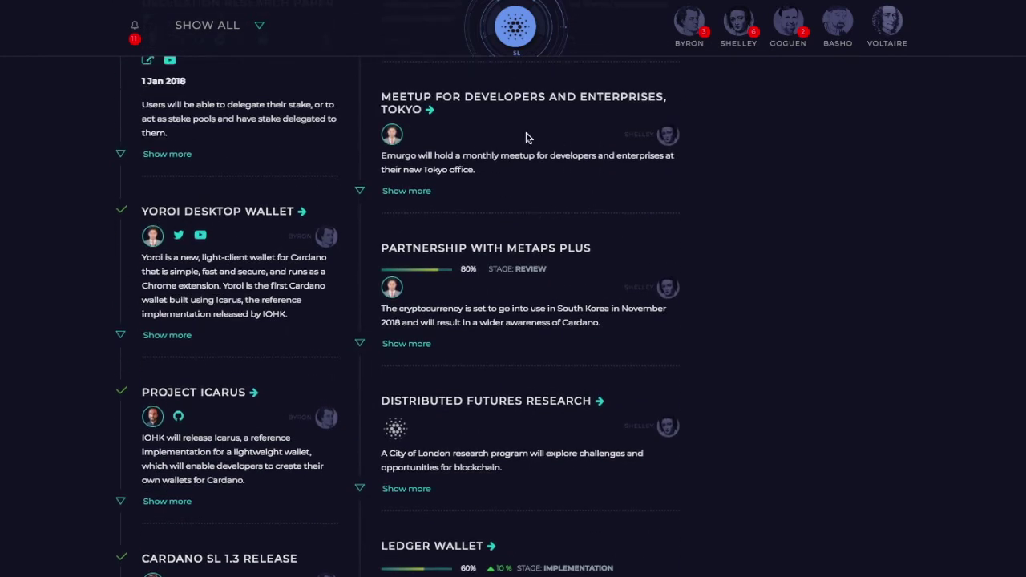
scroll(585, 204, up, 5)
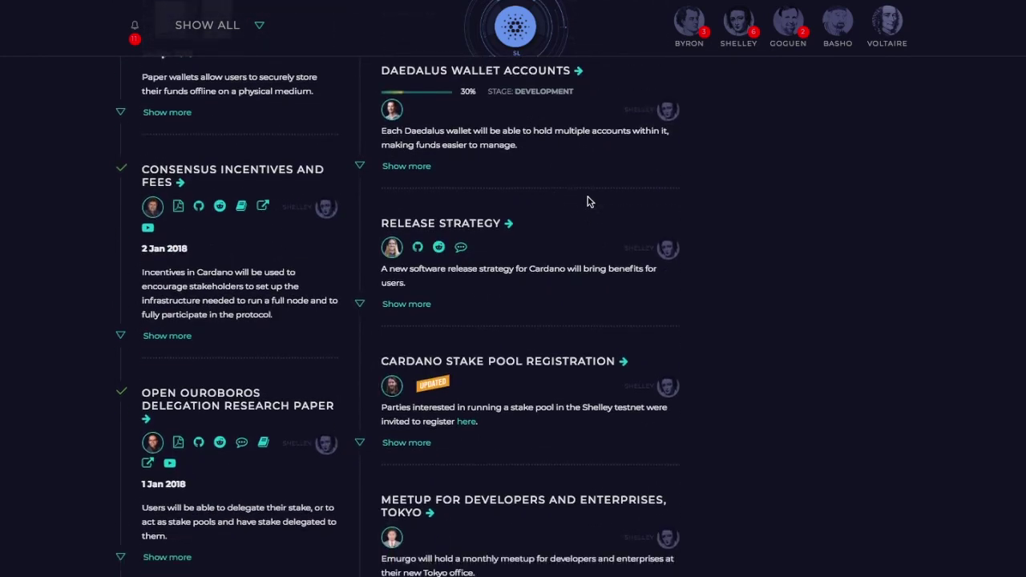
scroll(586, 201, up, 1)
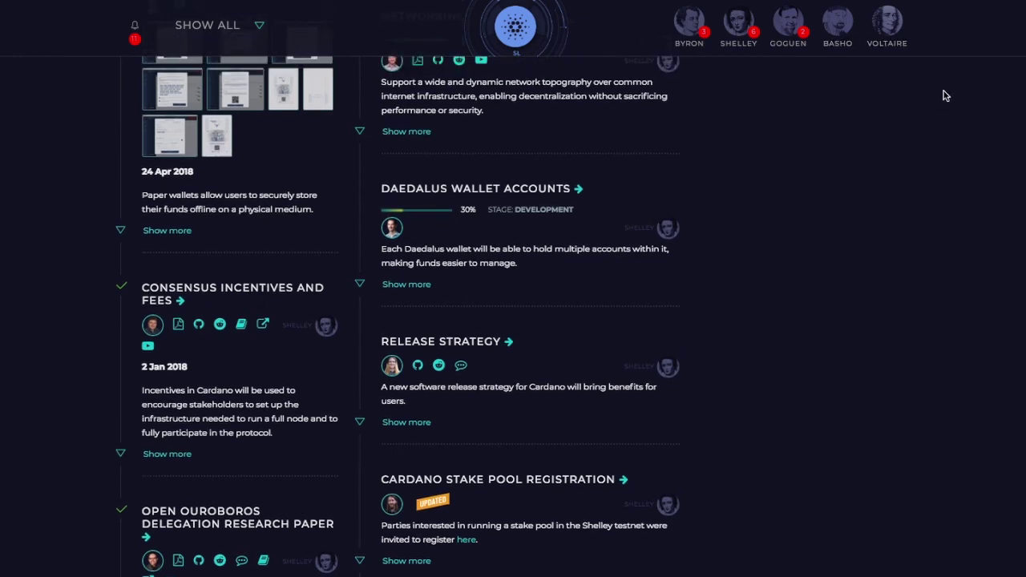
scroll(804, 238, up, 3)
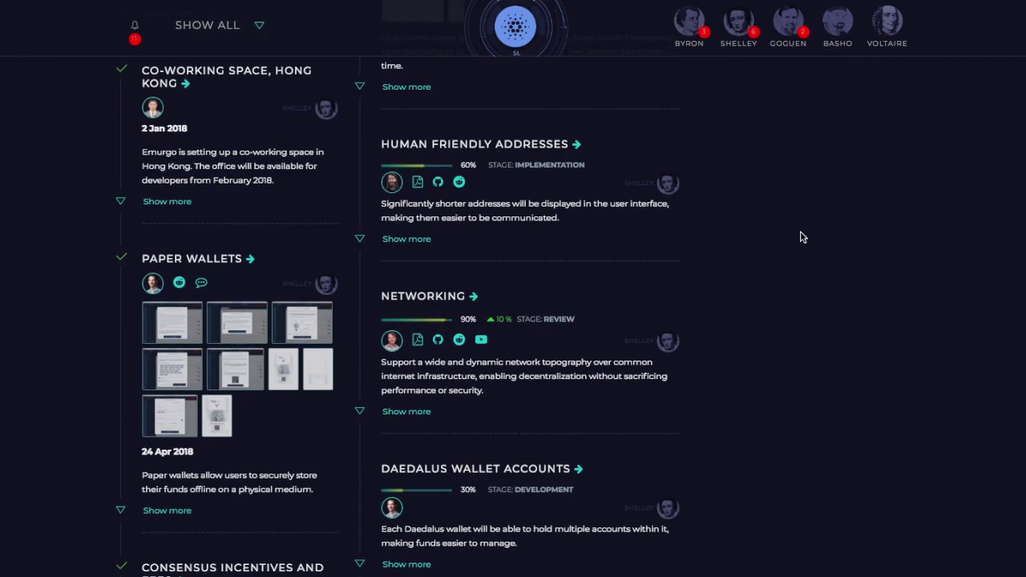
scroll(800, 218, down, 1)
scroll(800, 218, up, 2)
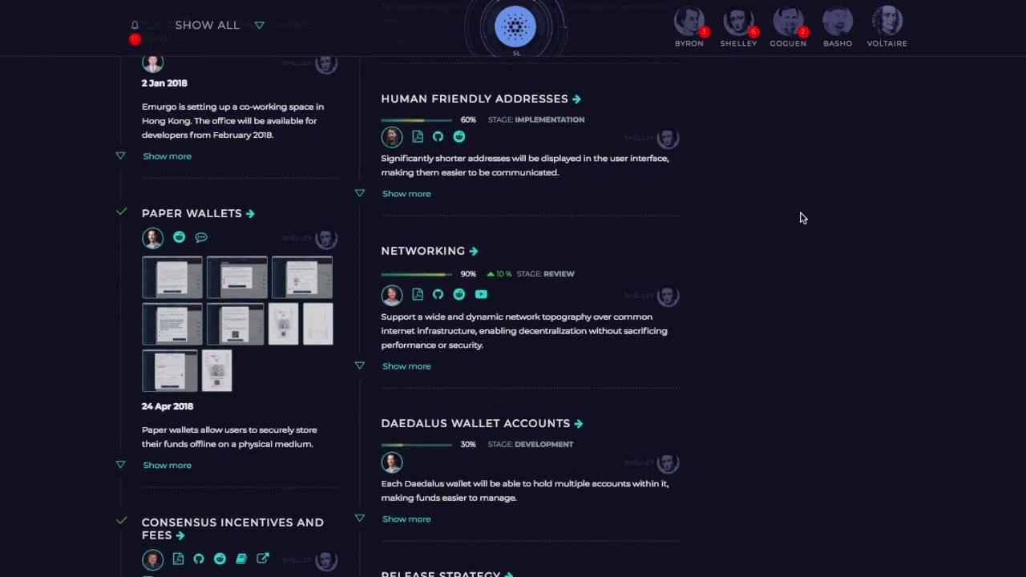
scroll(804, 216, up, 4)
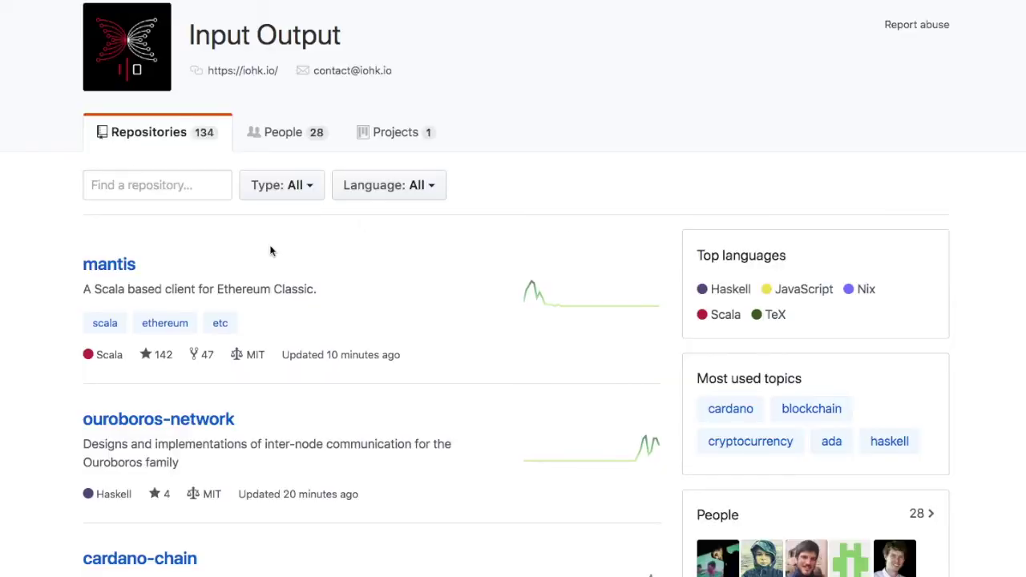
- Scroll Input Output's GitHub repository list down to plutus, plutus-metatheory and cardano-sl
scroll(272, 252, down, 1)
scroll(274, 255, up, 3)
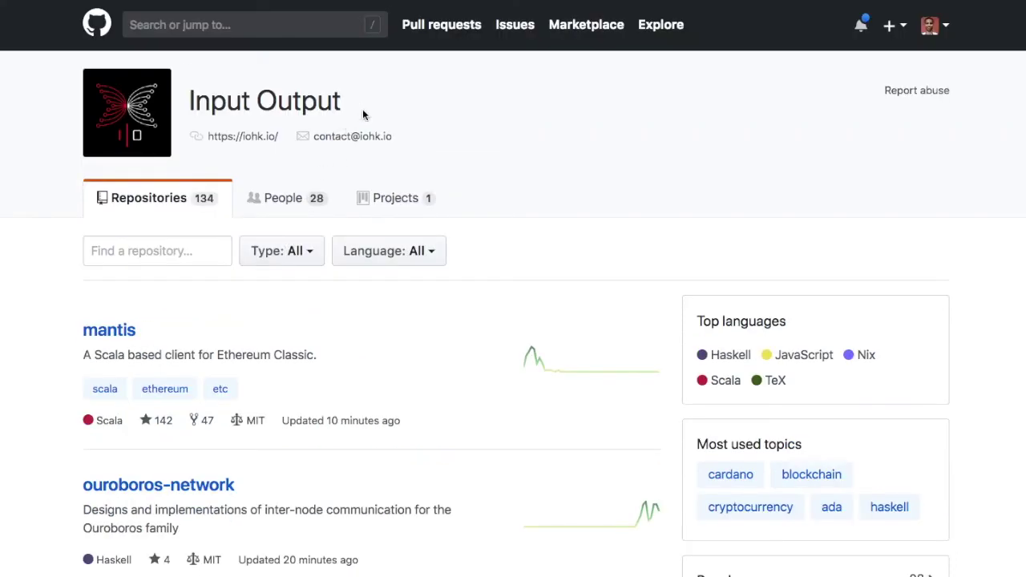
scroll(363, 115, down, 3)
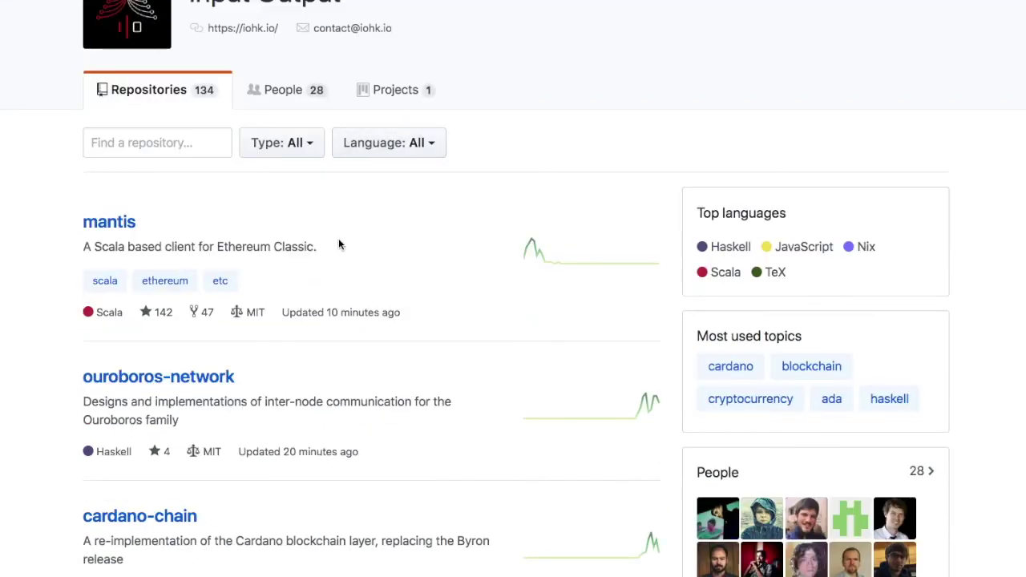
scroll(352, 371, down, 8)
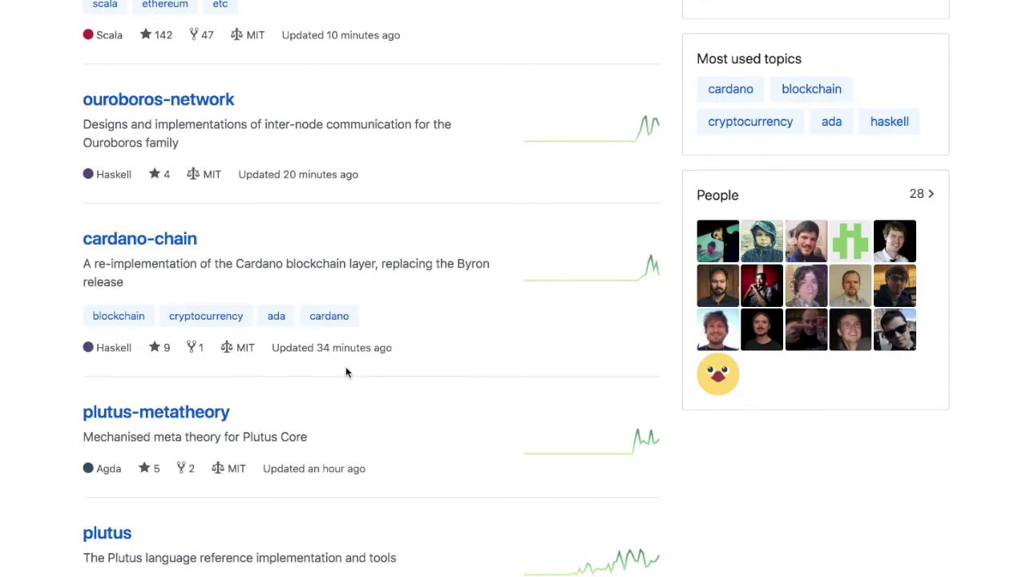
scroll(352, 367, down, 7)
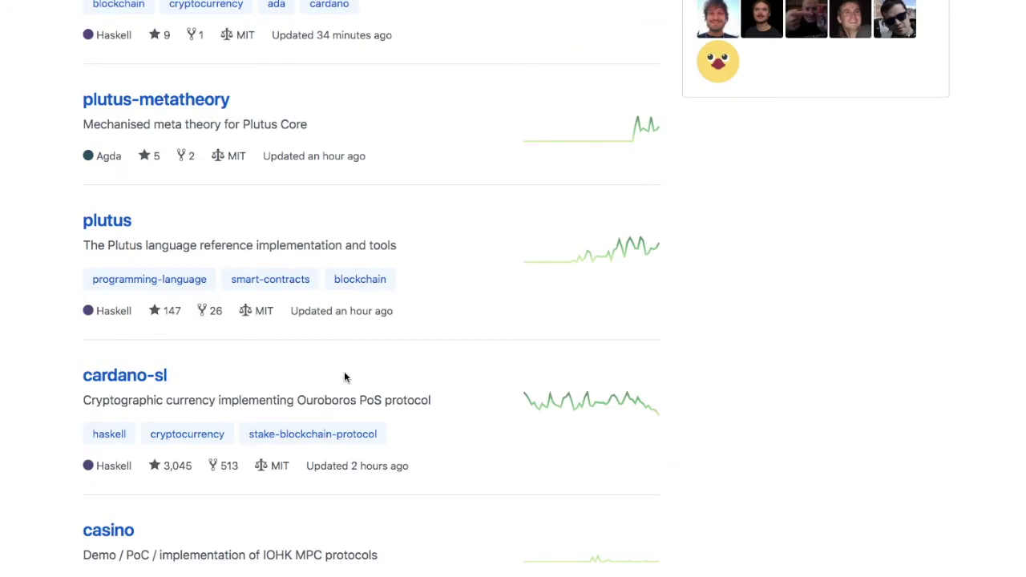
scroll(247, 385, down, 1)
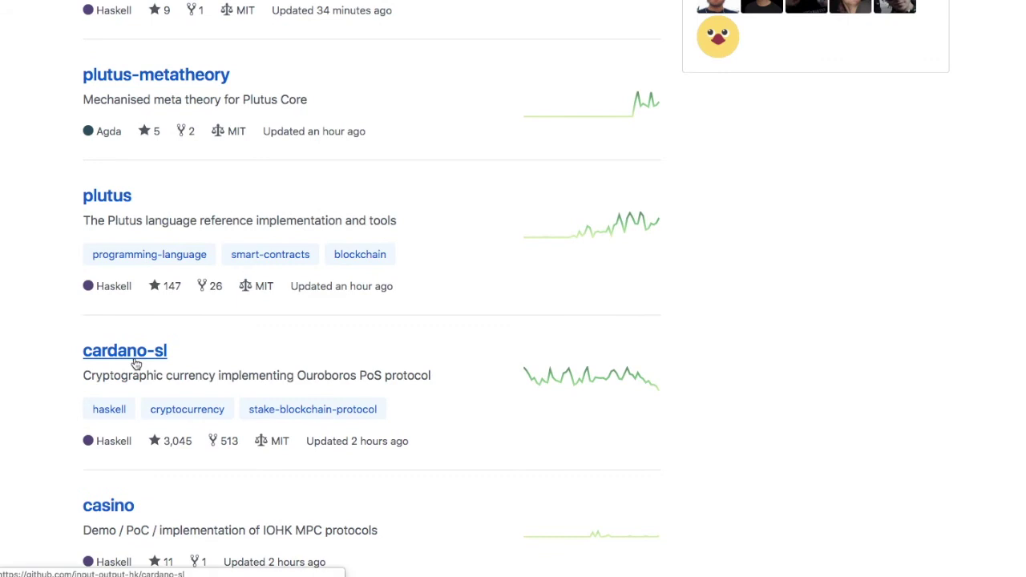
- Enter the cardano-sl repository and scroll its file list past stack.yaml to the README
click(136, 364)
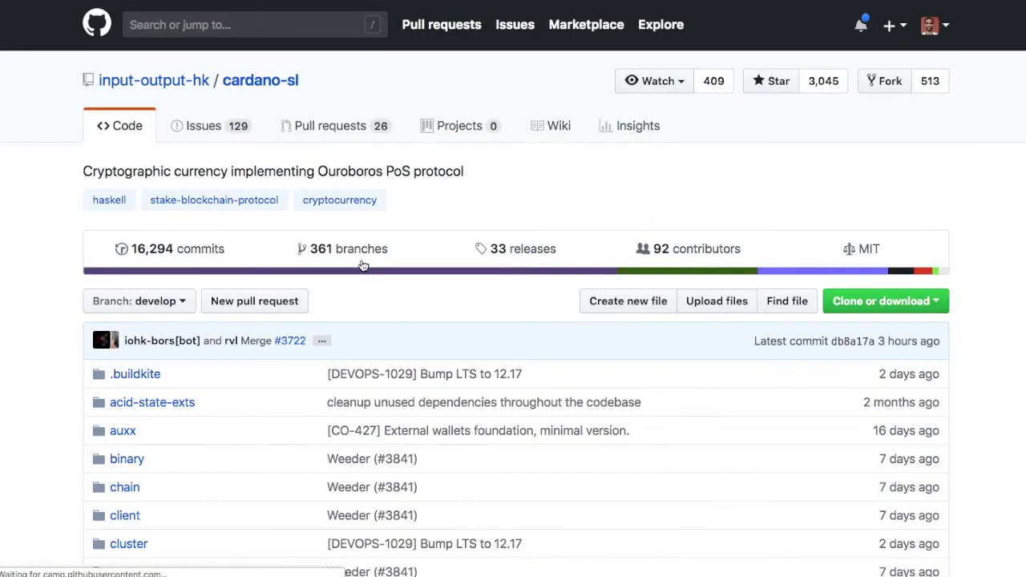
scroll(513, 357, down, 4)
scroll(518, 363, down, 3)
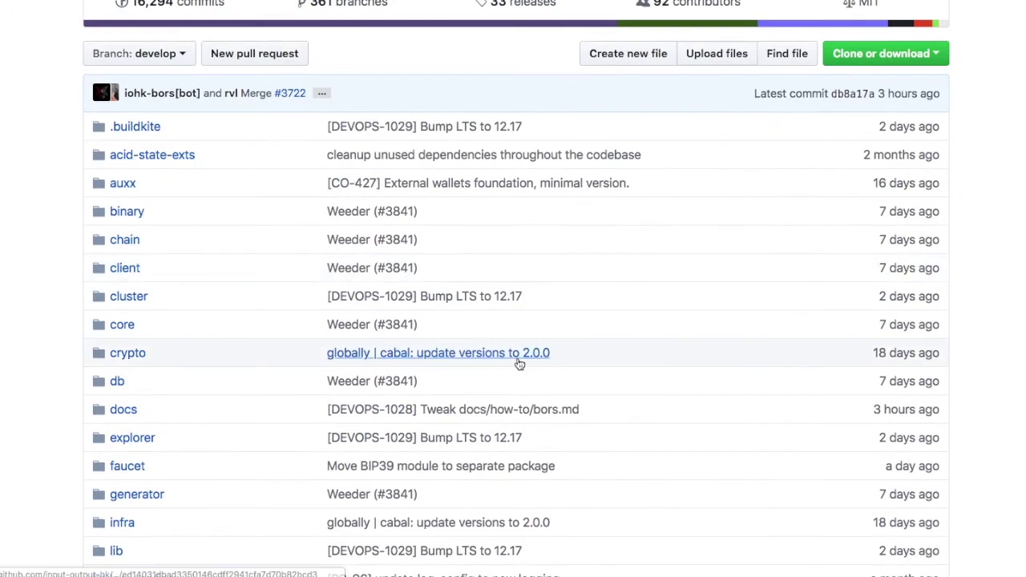
scroll(519, 364, down, 1)
scroll(523, 353, down, 12)
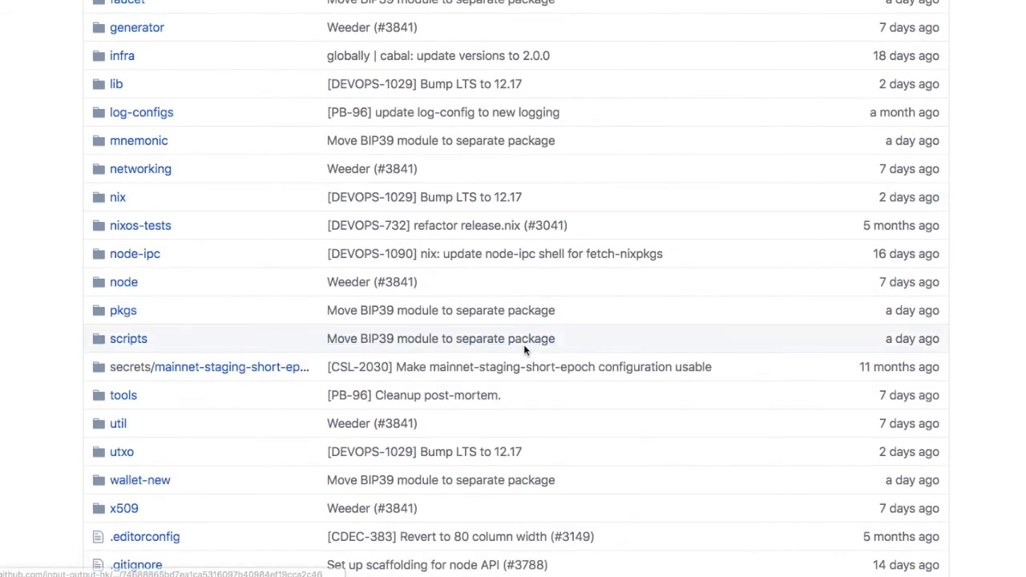
scroll(527, 343, down, 12)
scroll(508, 350, down, 7)
scroll(508, 352, down, 1)
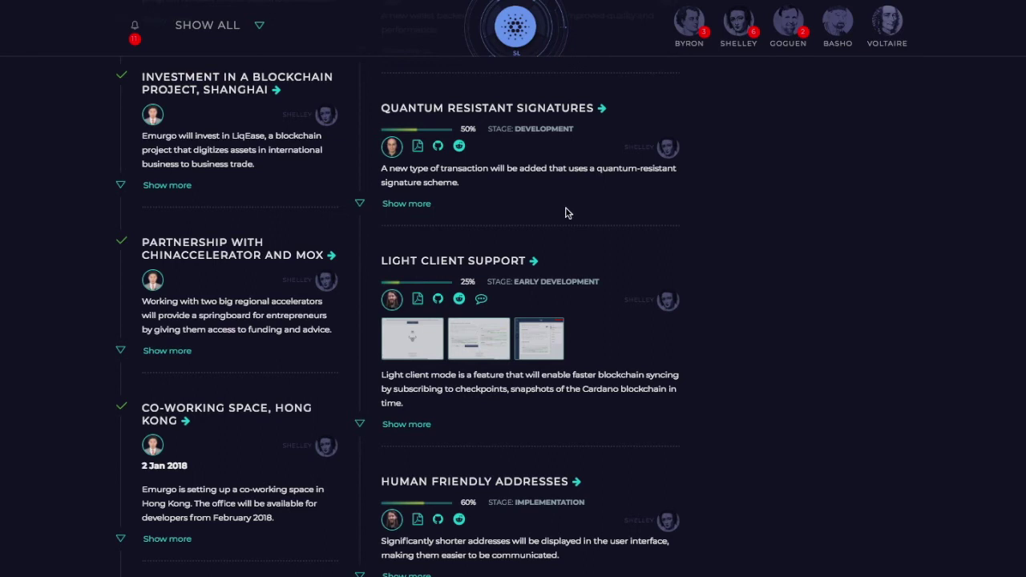
- Scroll through the Cardano roadmap entries, including Paper Wallets, Networking (90%) and Daedalus Wallet Accounts (30%)
scroll(566, 213, up, 3)
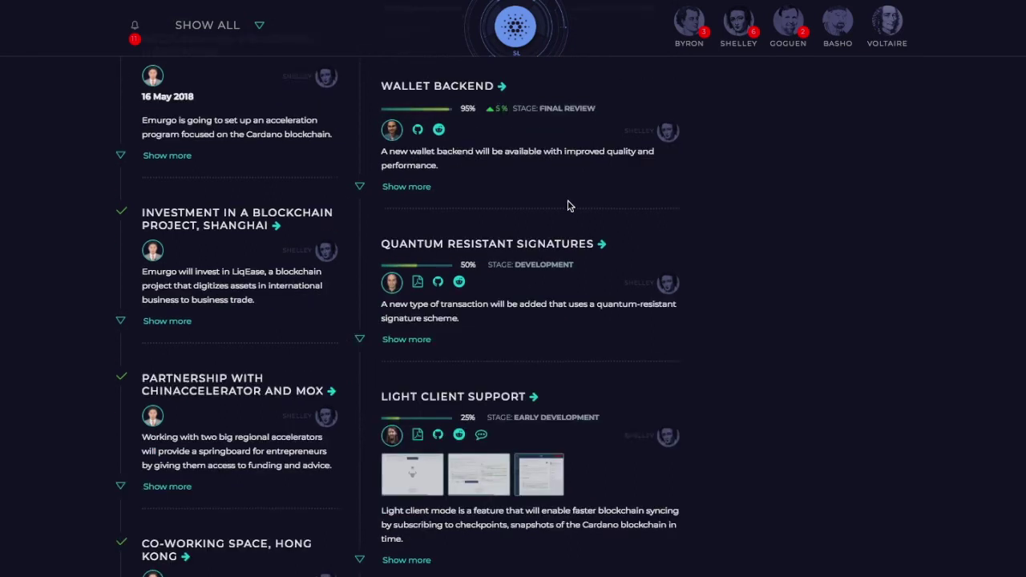
scroll(566, 208, down, 10)
scroll(568, 205, down, 10)
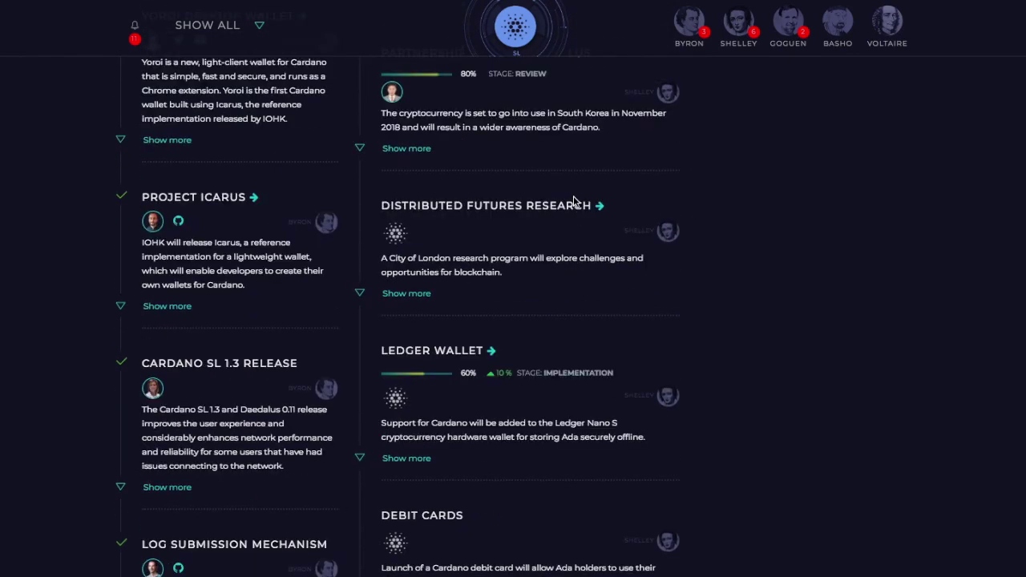
scroll(574, 201, up, 2)
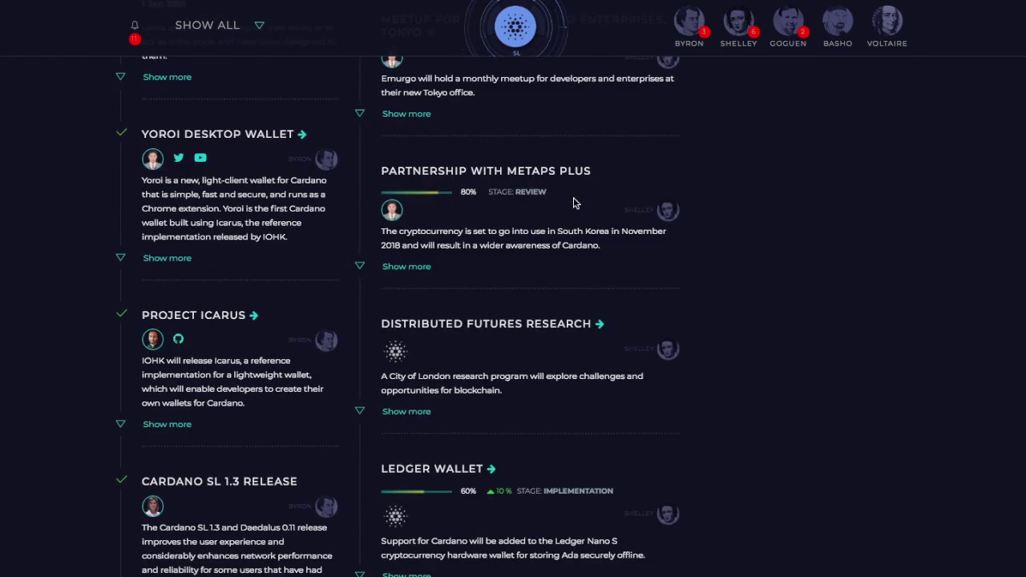
scroll(574, 203, down, 10)
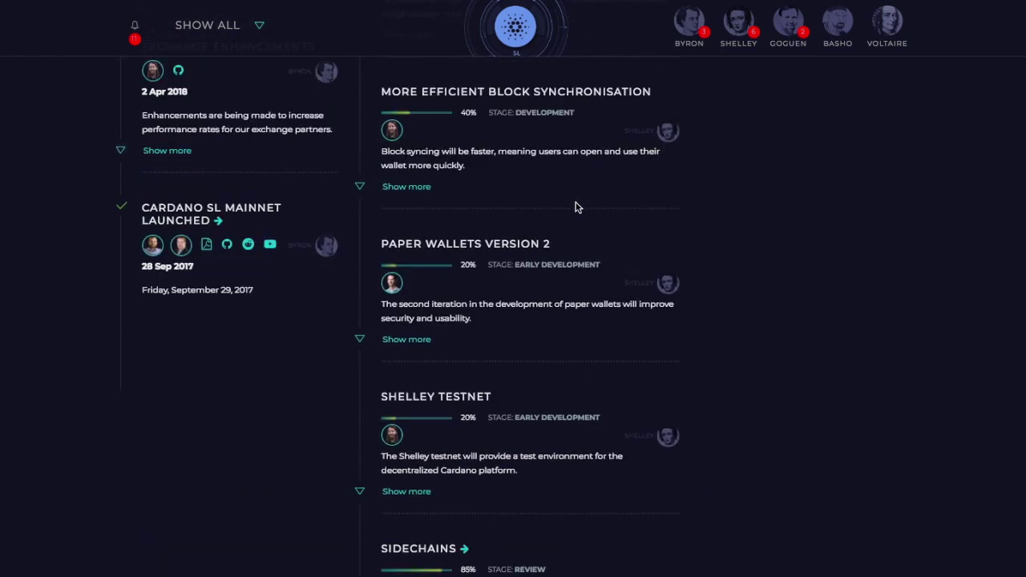
scroll(574, 207, up, 10)
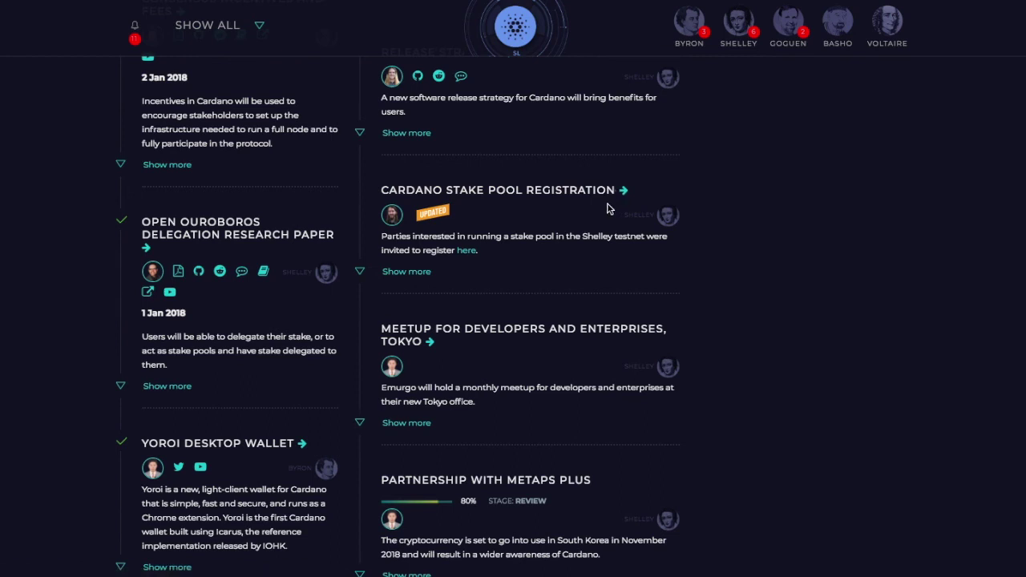
scroll(619, 240, up, 5)
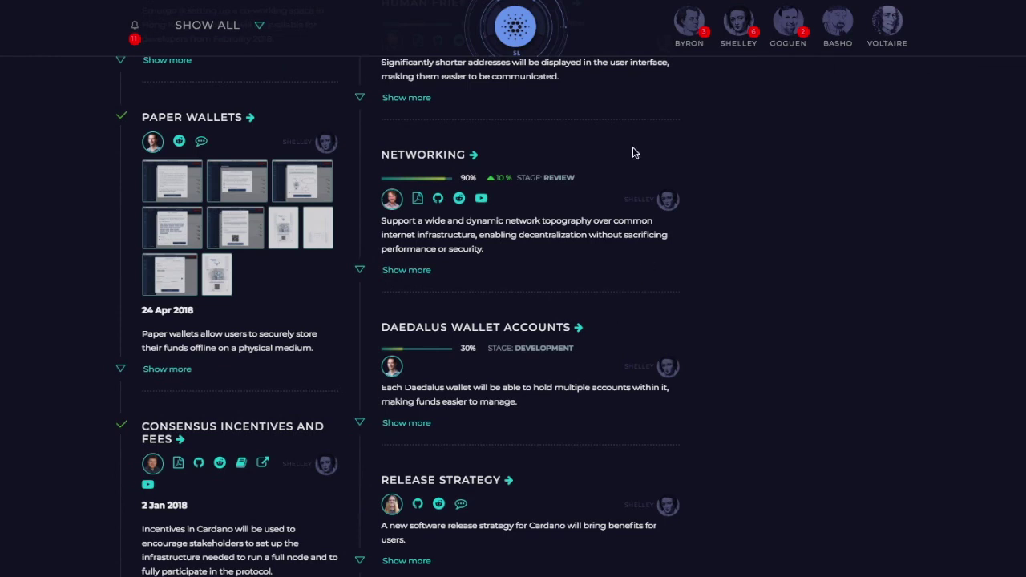